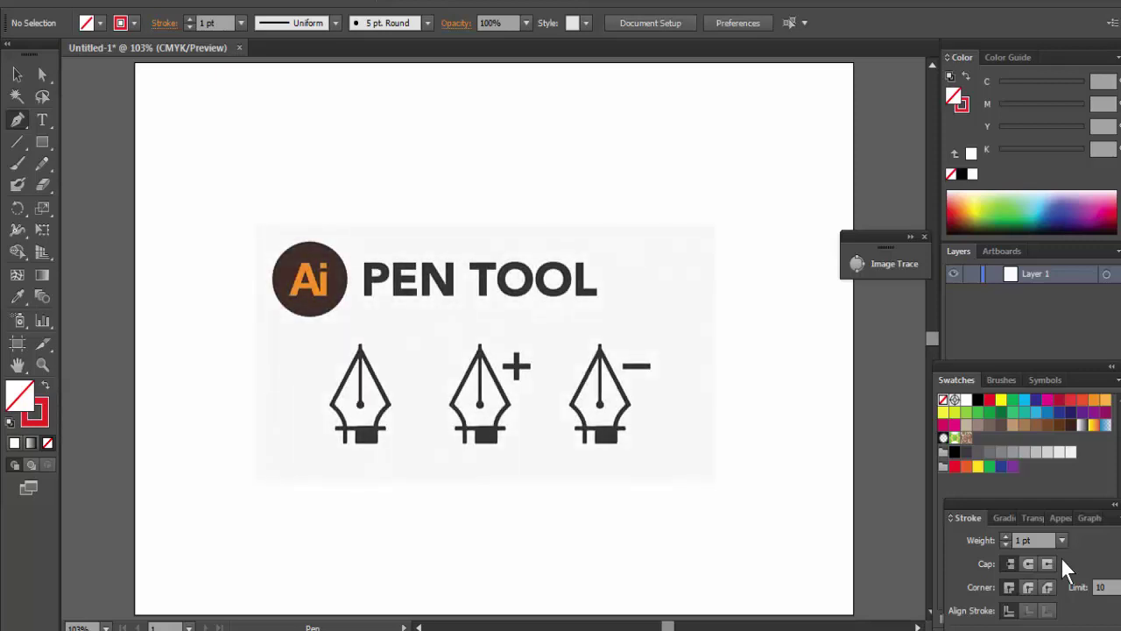
Place pen practice.jpg from the Desktop onto the artboard as a linked image
{"action": "left_click", "coordinate": [49, 5]}
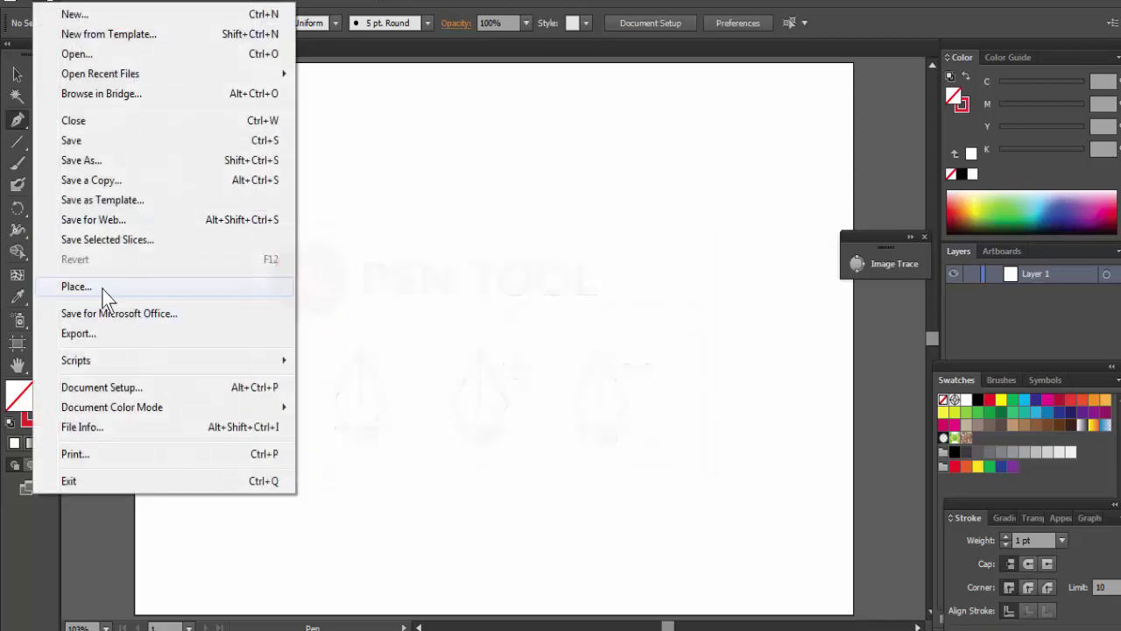
{"action": "left_click", "coordinate": [88, 286]}
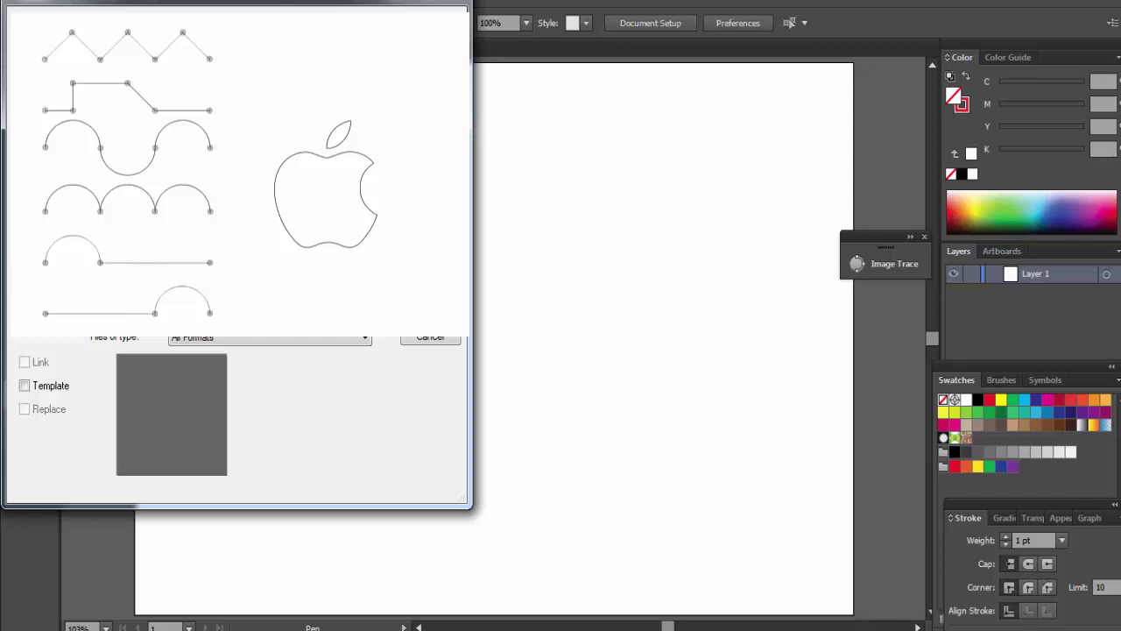
{"action": "left_click", "coordinate": [246, 140]}
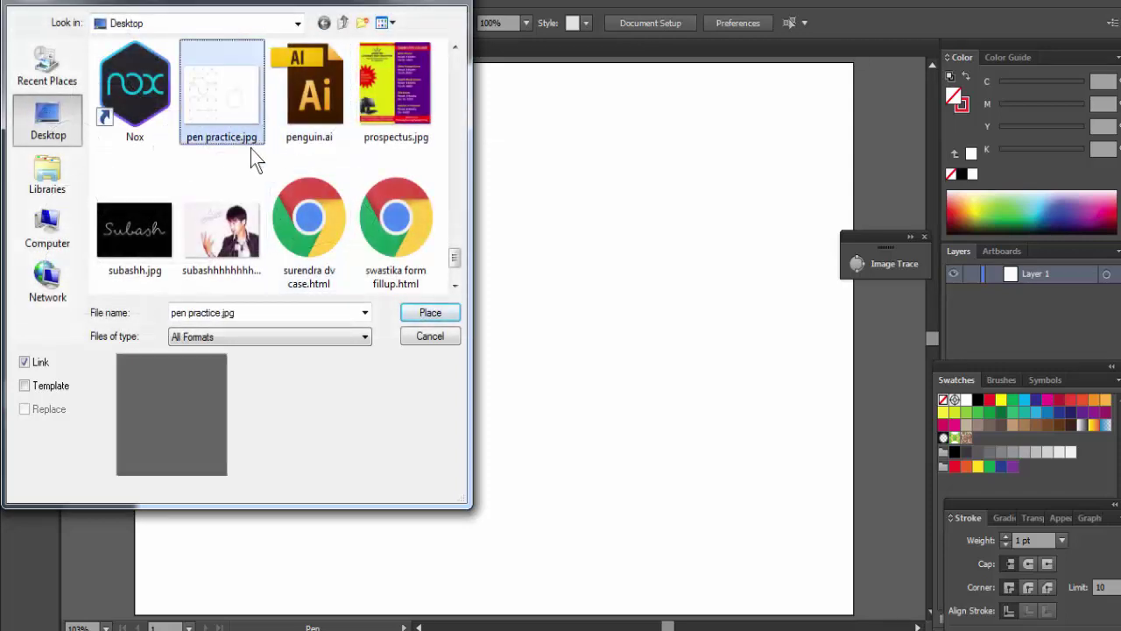
{"action": "left_click", "coordinate": [431, 313]}
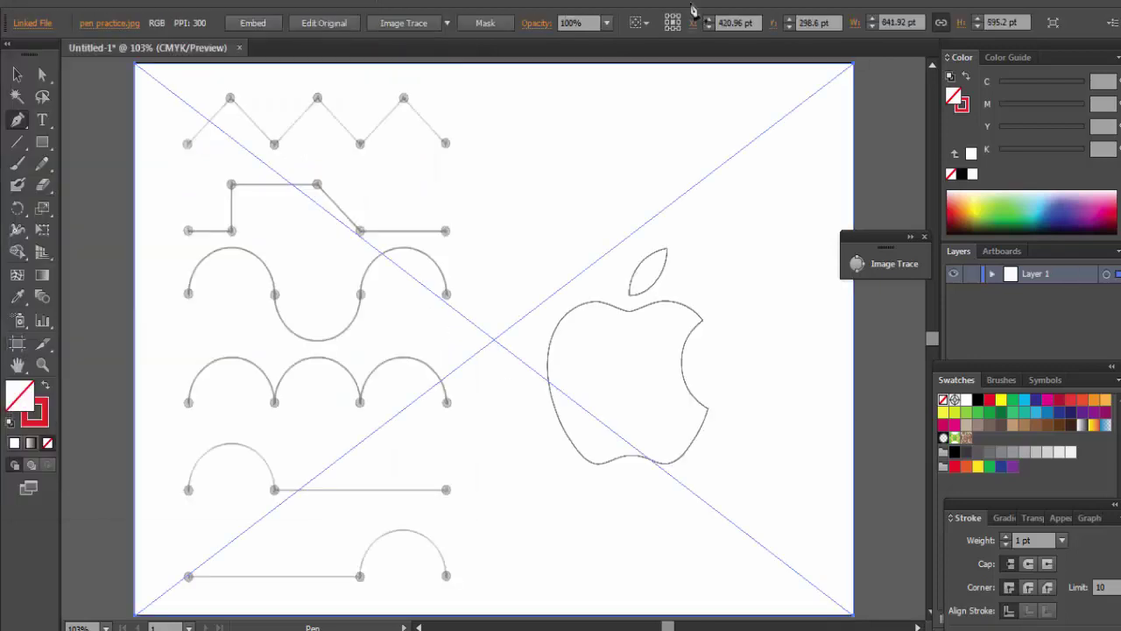
{"action": "left_click", "coordinate": [18, 74]}
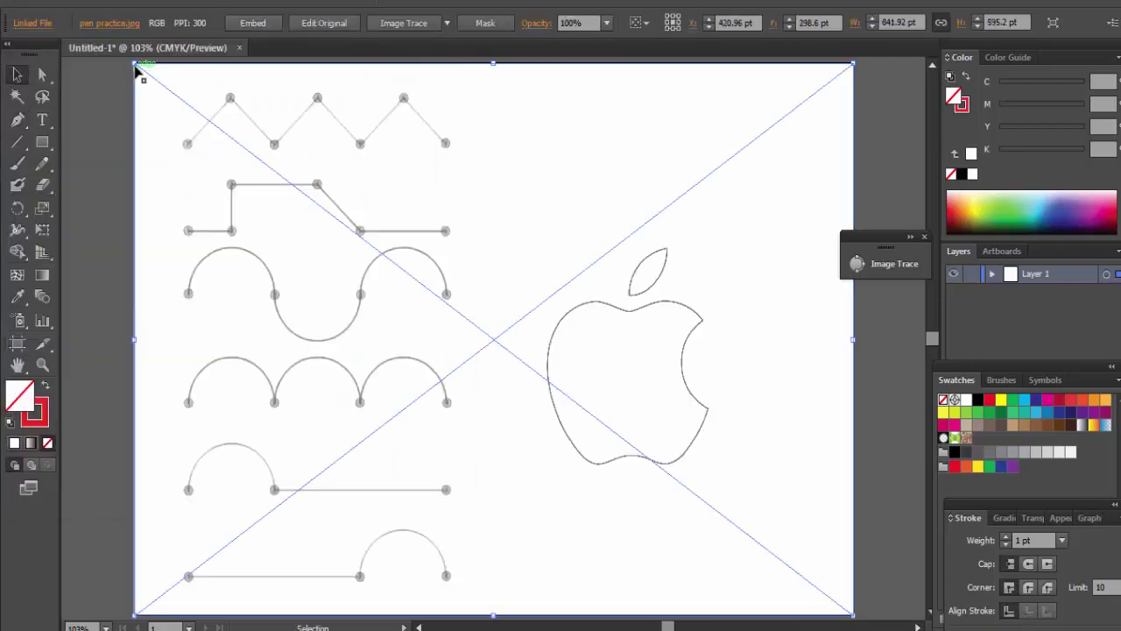
Shrink the placed guide image slightly inward from its corners, then deselect it
{"action": "left_click_drag", "start_coordinate": [137, 72], "coordinate": [193, 110]}
{"action": "left_click_drag", "start_coordinate": [377, 222], "coordinate": [355, 197]}
{"action": "left_click", "coordinate": [156, 197]}
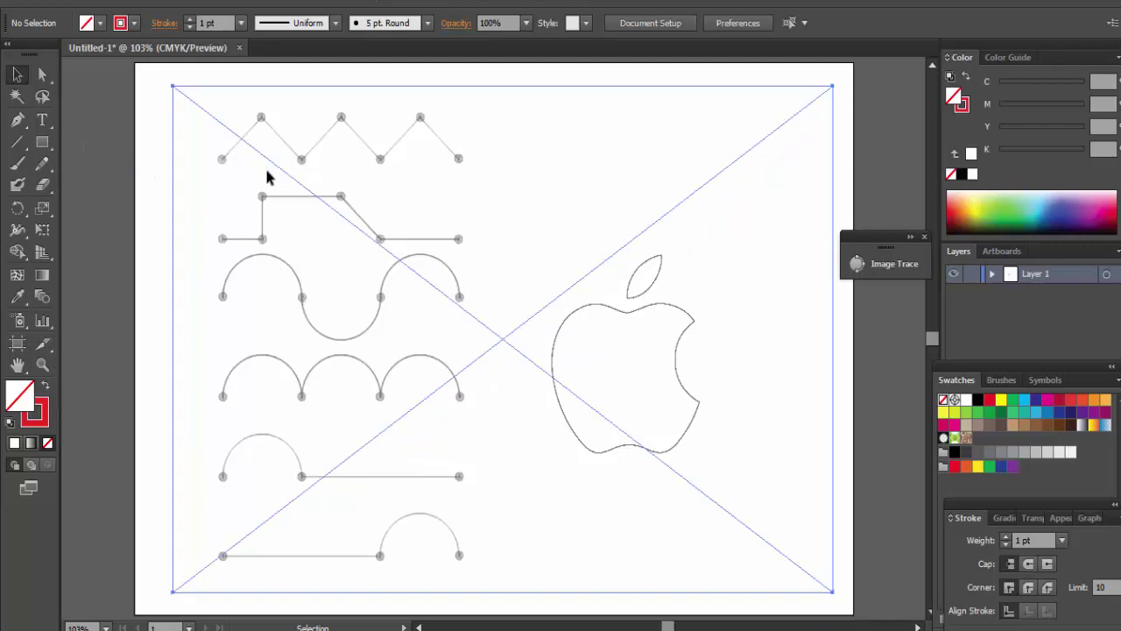
{"action": "left_click", "coordinate": [180, 97]}
{"action": "left_click", "coordinate": [158, 118]}
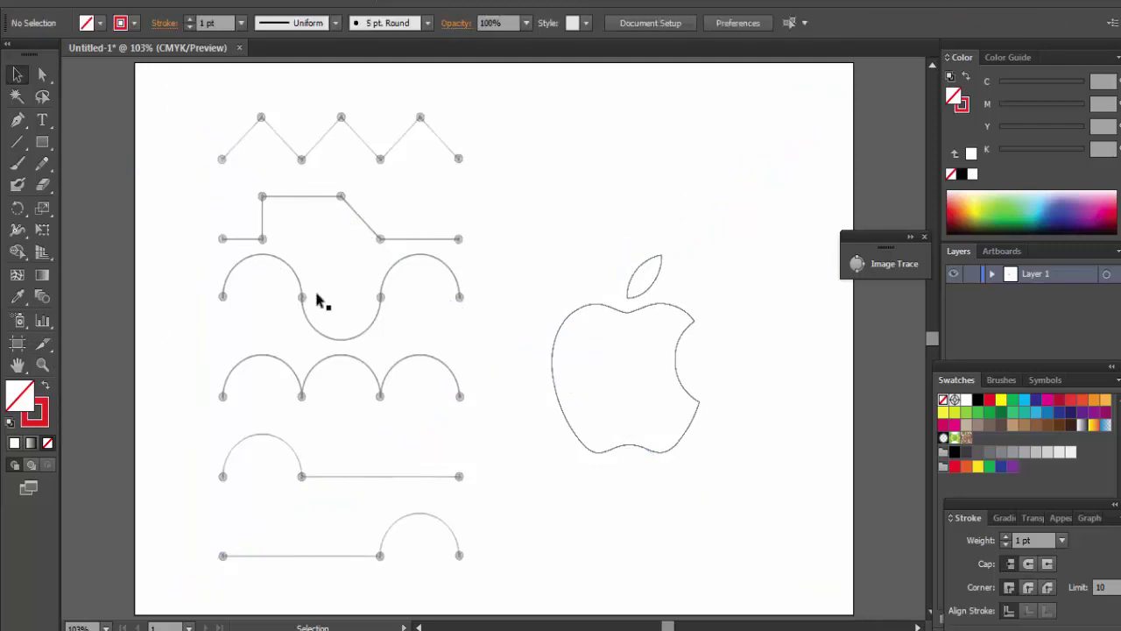
Zoom in on the zigzag guide and pan down to show the step and arc guides
{"action": "left_click", "coordinate": [48, 368]}
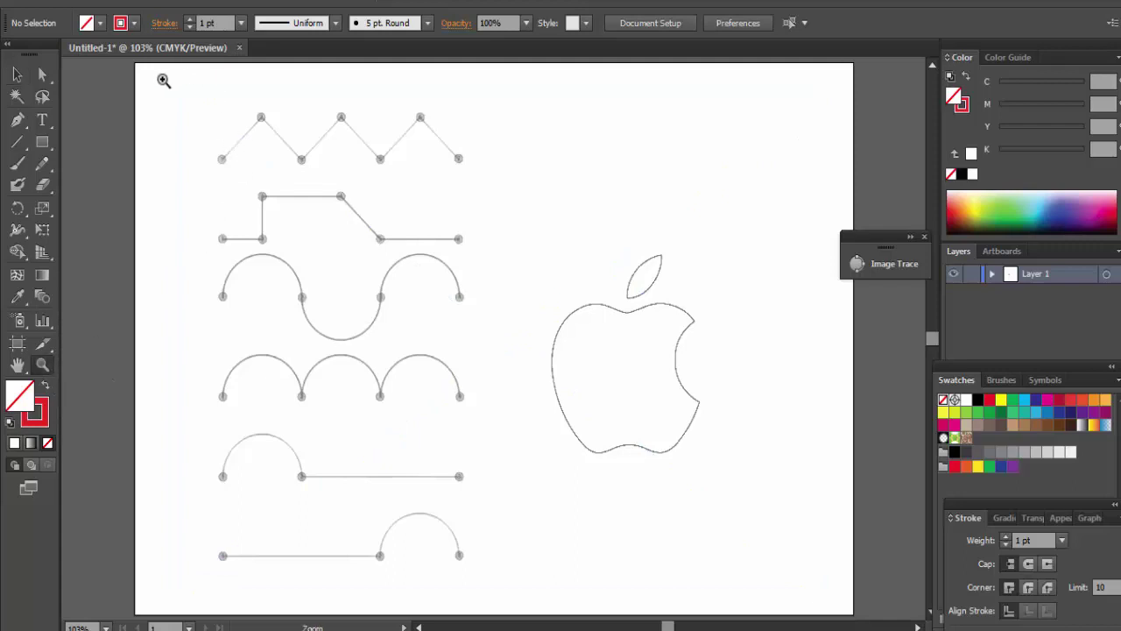
{"action": "left_click_drag", "start_coordinate": [163, 80], "coordinate": [792, 583]}
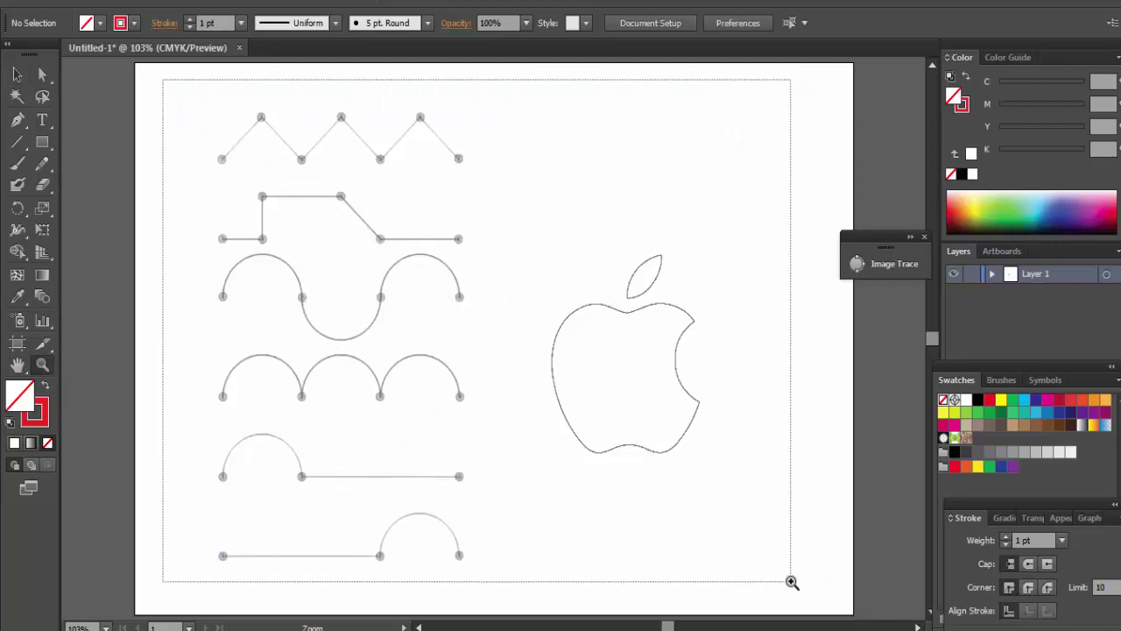
{"action": "left_click_drag", "start_coordinate": [792, 583], "coordinate": [824, 594]}
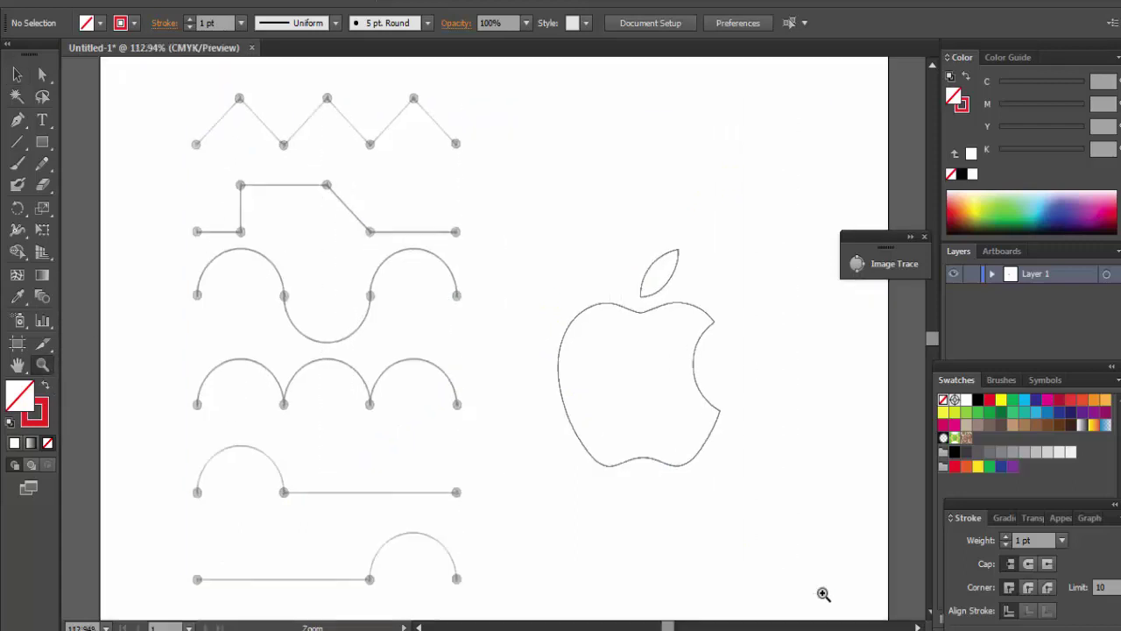
{"action": "left_click", "coordinate": [16, 74]}
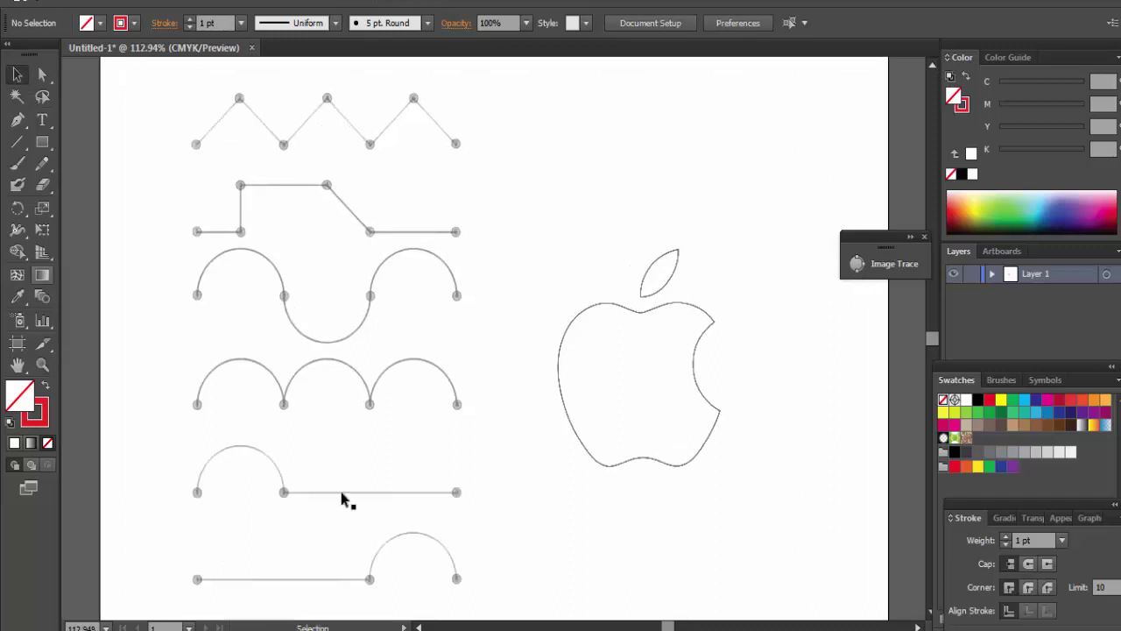
{"action": "left_click", "coordinate": [343, 498]}
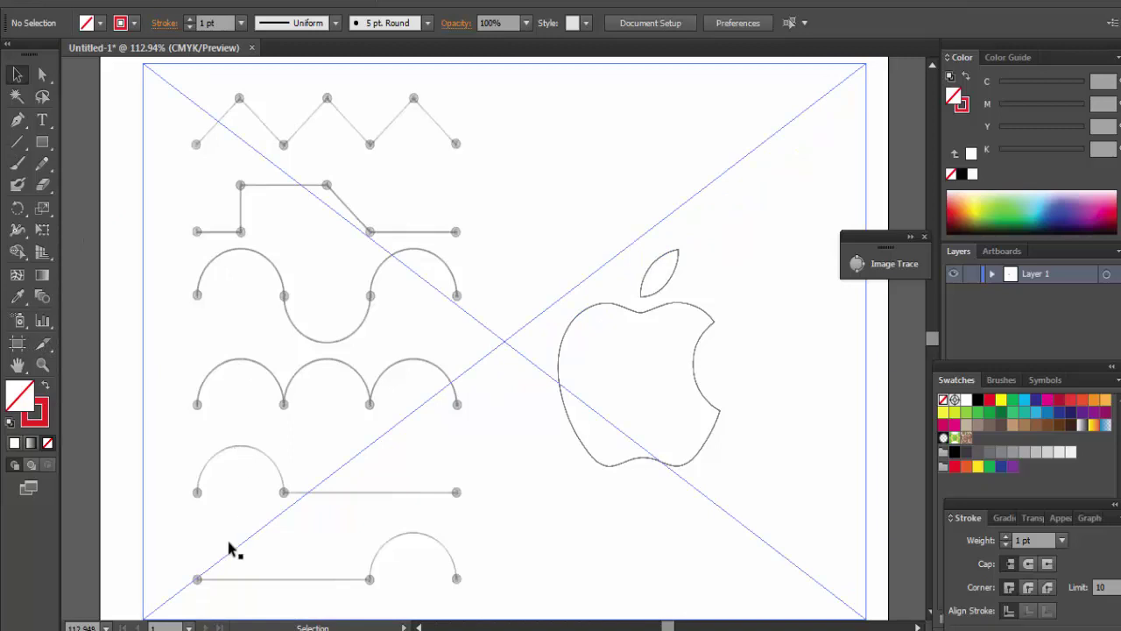
{"action": "left_click", "coordinate": [44, 365]}
{"action": "left_click_drag", "start_coordinate": [144, 81], "coordinate": [527, 173]}
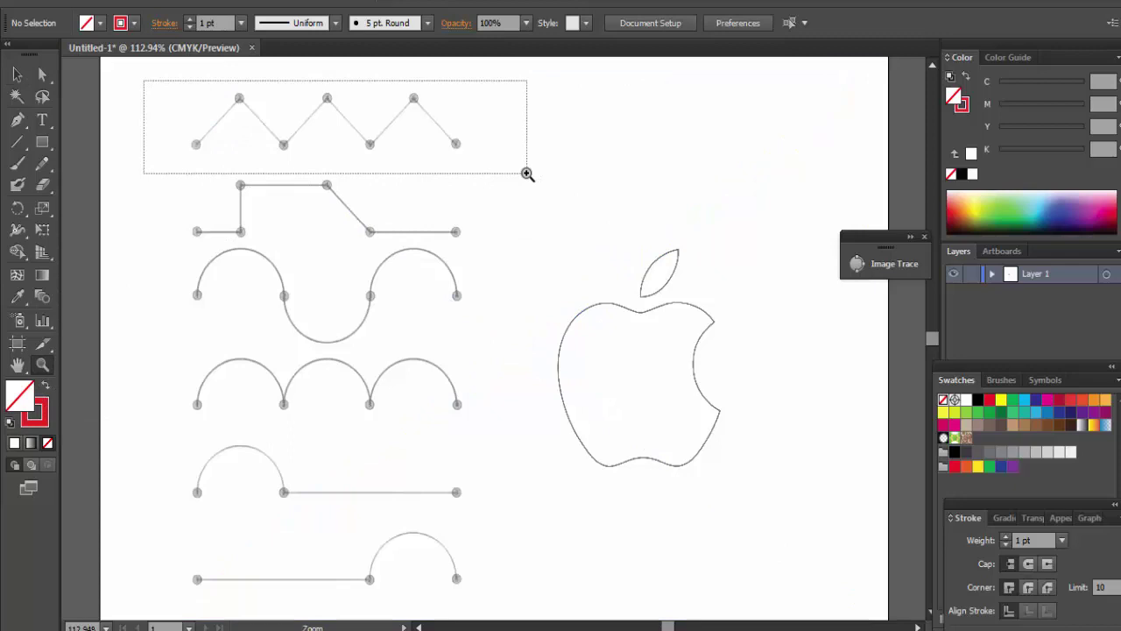
{"action": "left_click_drag", "start_coordinate": [526, 173], "coordinate": [526, 174]}
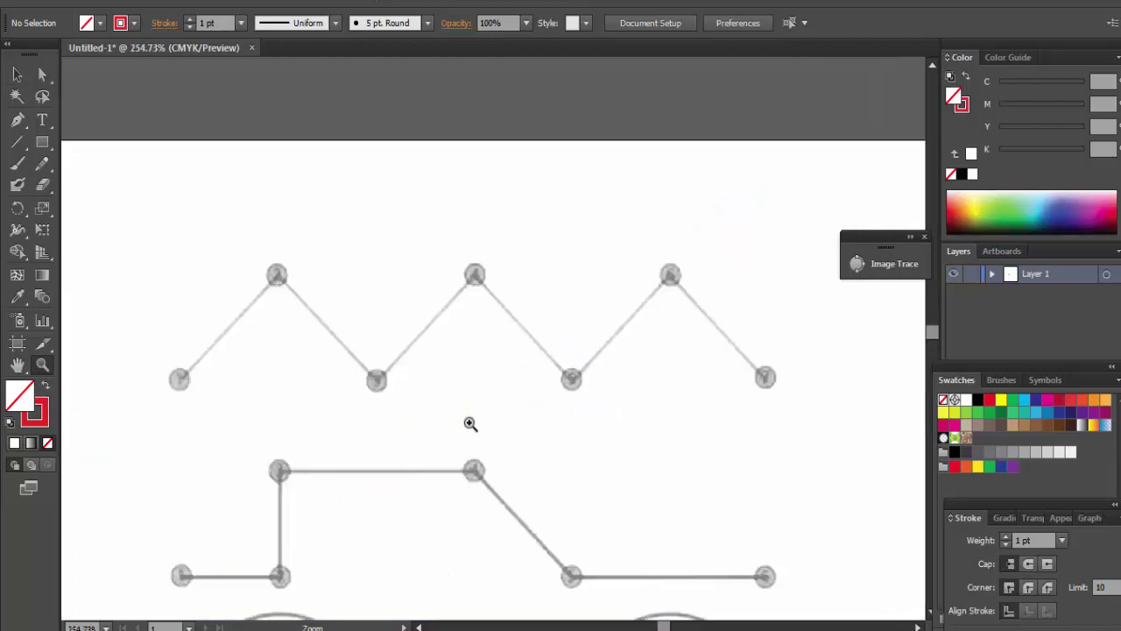
{"action": "left_click_drag", "start_coordinate": [466, 408], "coordinate": [488, 255]}
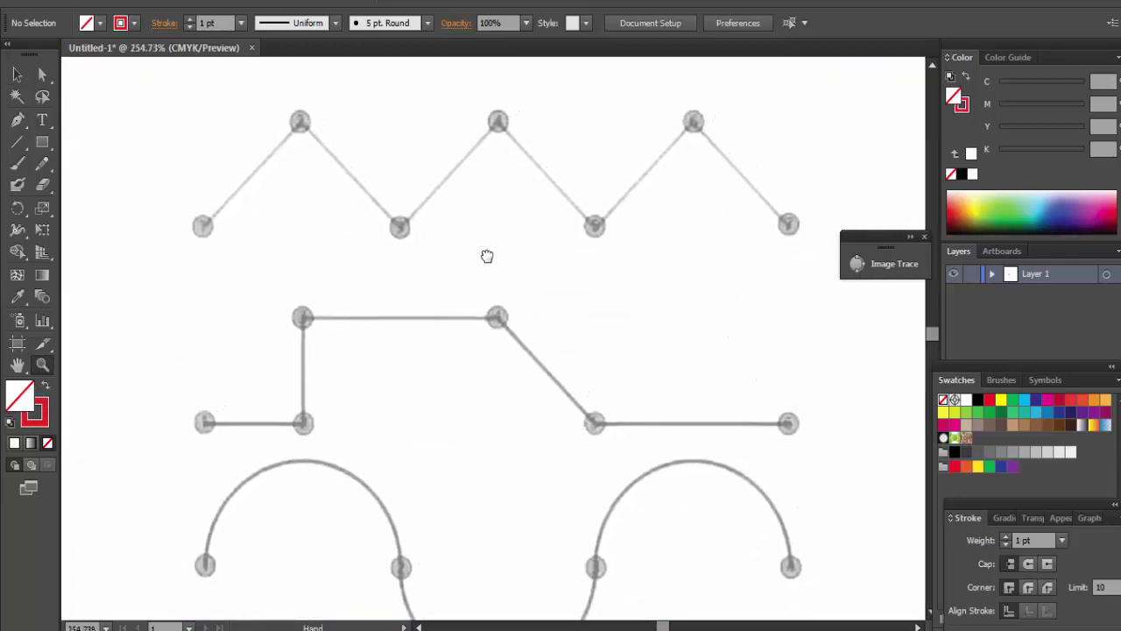
Trace the zigzag guide with a straight red pen path through its seven anchors, left to right
{"action": "left_click", "coordinate": [17, 120]}
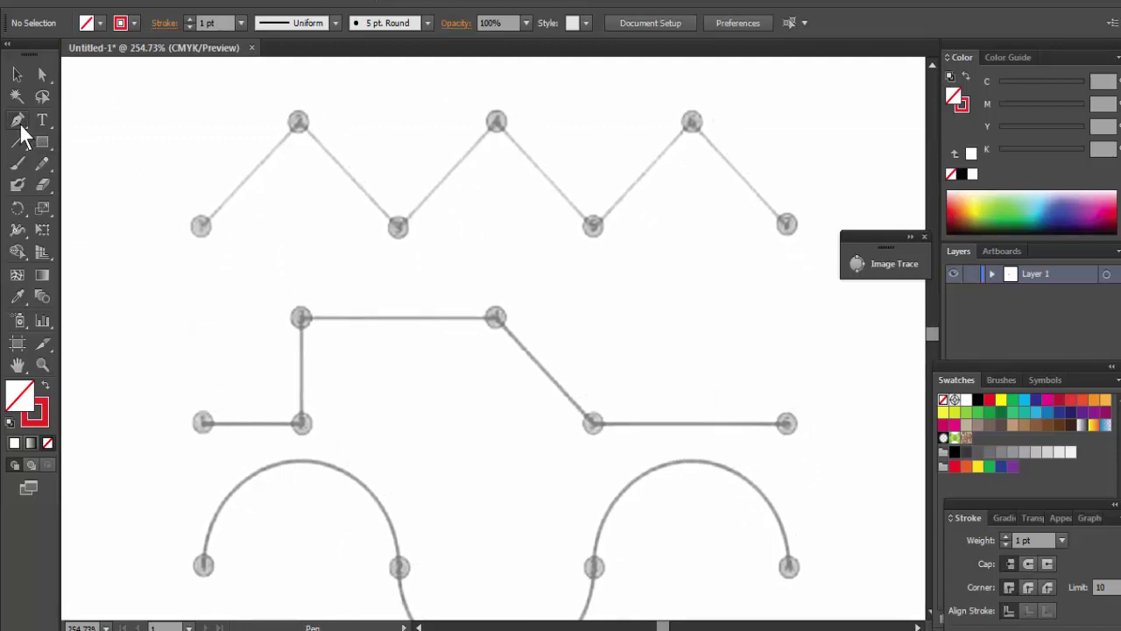
{"action": "left_click", "coordinate": [201, 229], "text": "ctrl"}
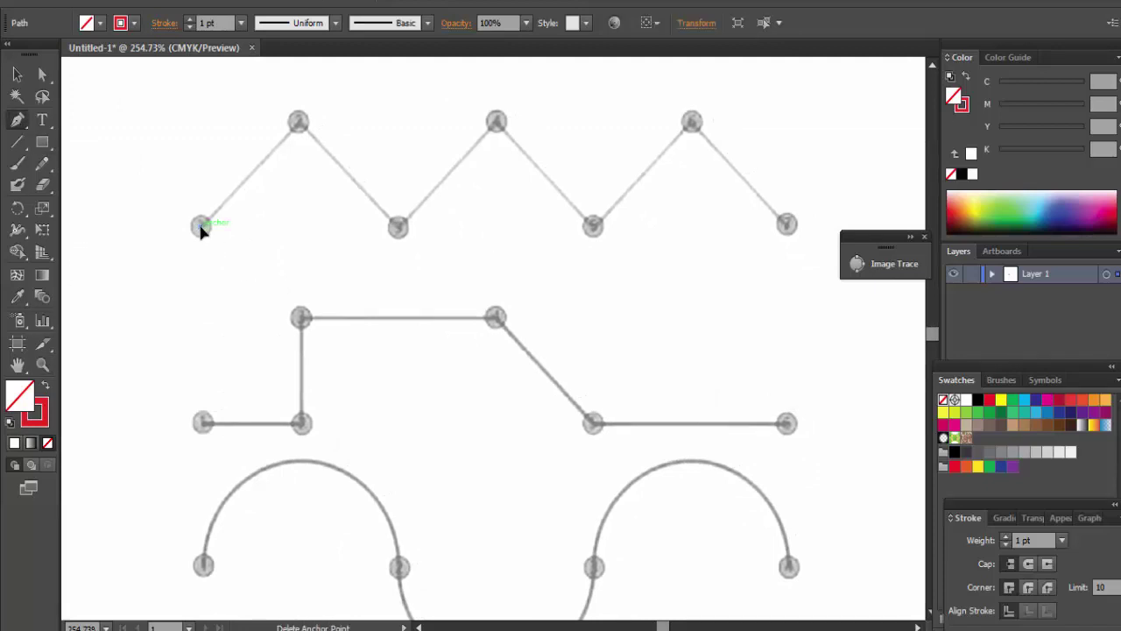
{"action": "left_click", "coordinate": [298, 123]}
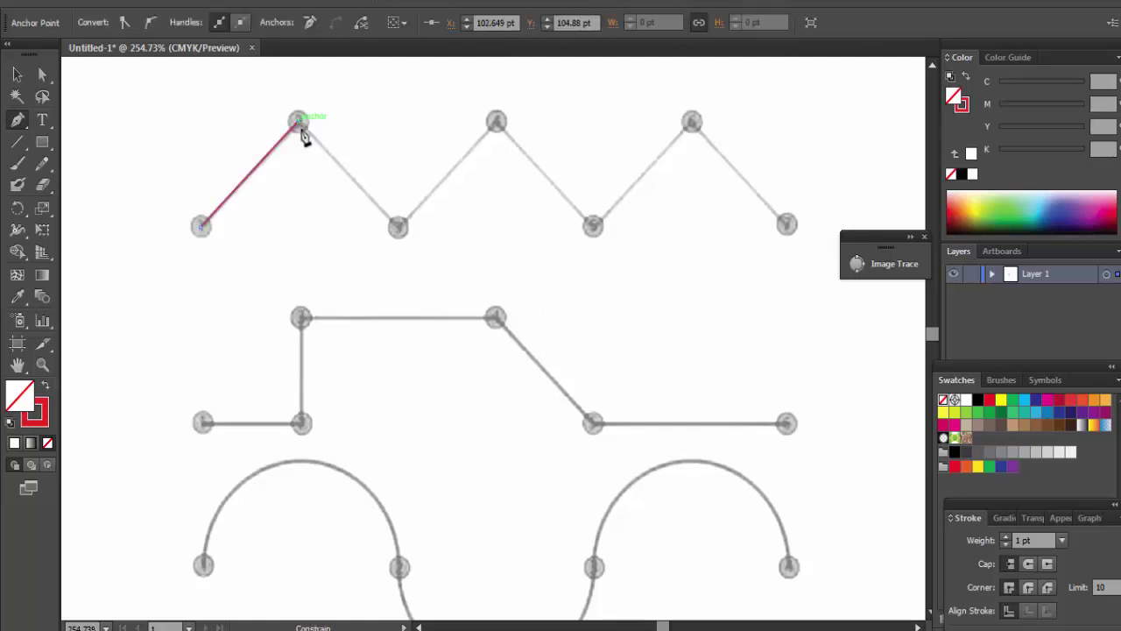
{"action": "left_click", "coordinate": [398, 228]}
{"action": "left_click", "coordinate": [496, 121]}
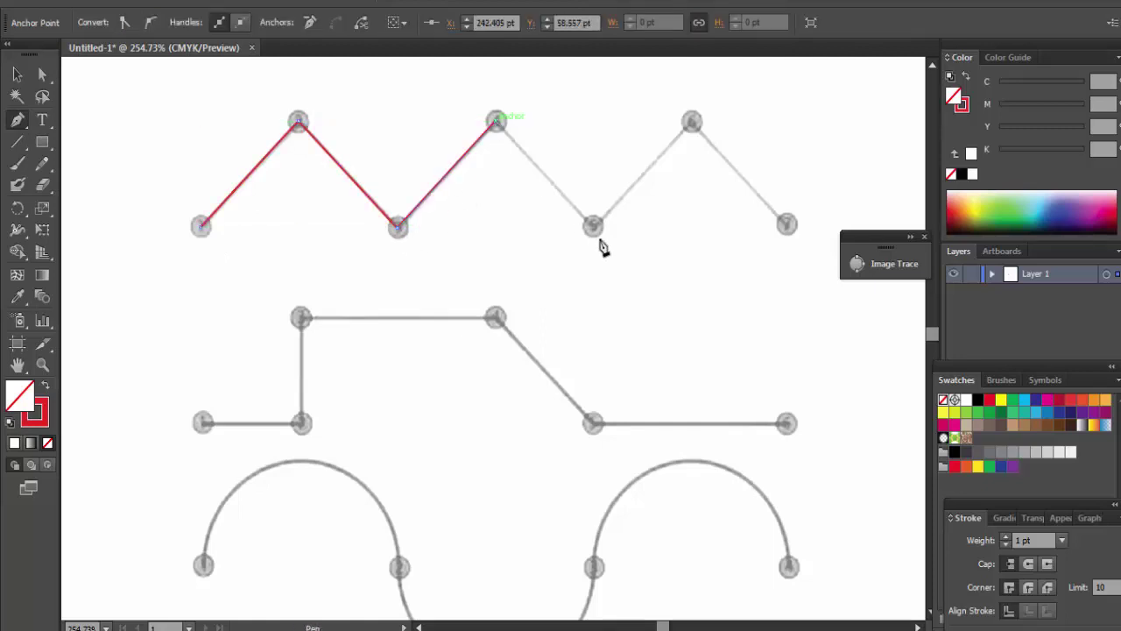
{"action": "left_click", "coordinate": [593, 227]}
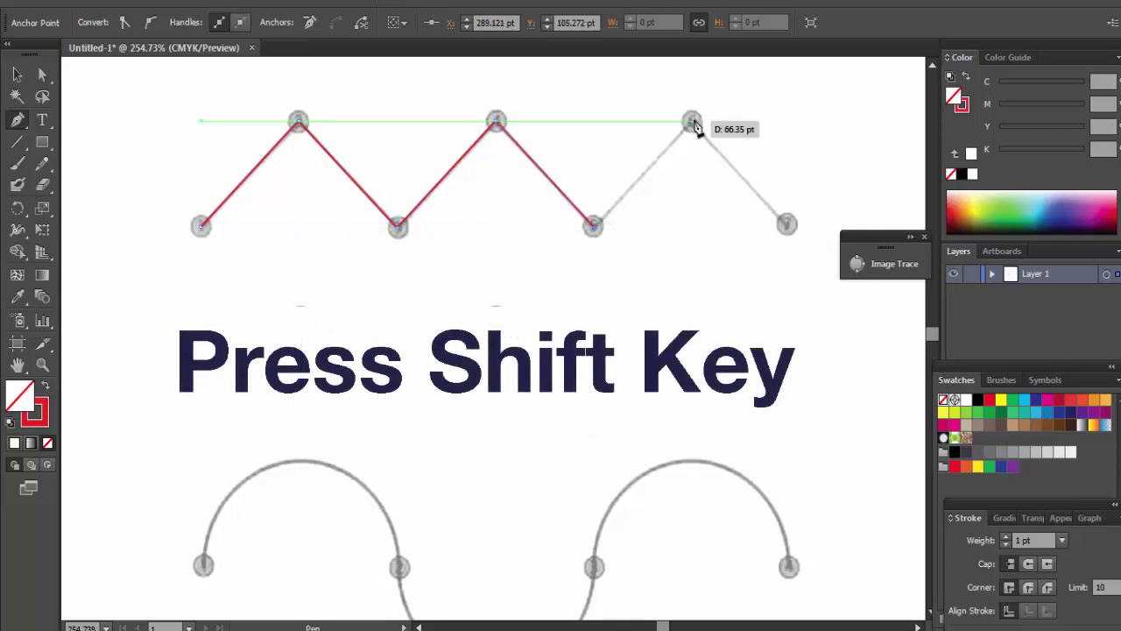
{"action": "left_click", "coordinate": [692, 121]}
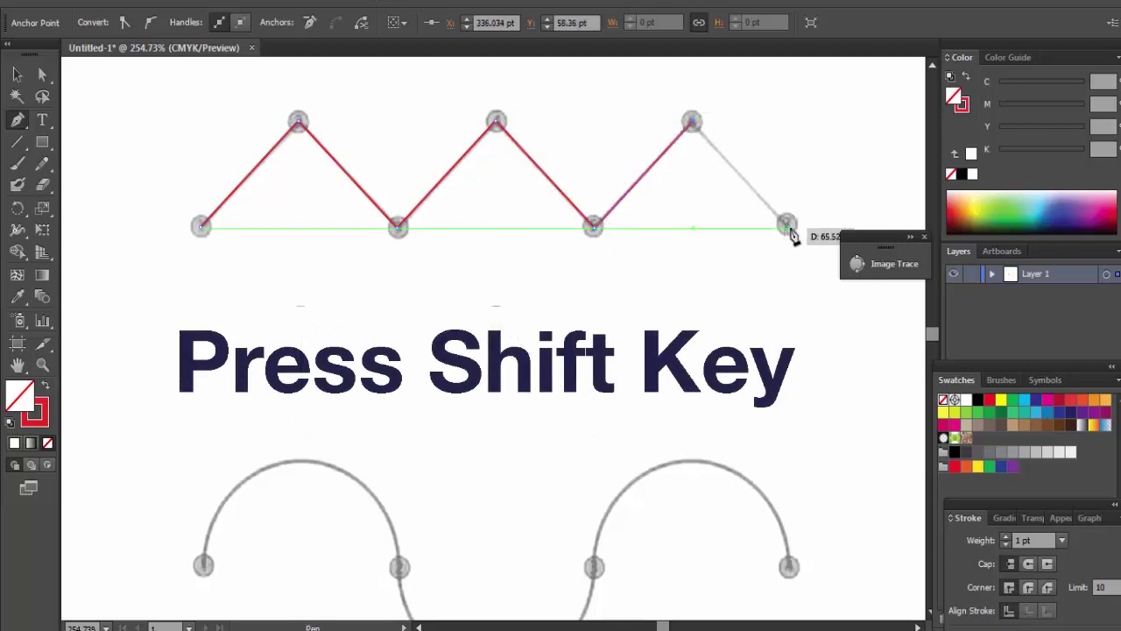
{"action": "left_click", "coordinate": [787, 226]}
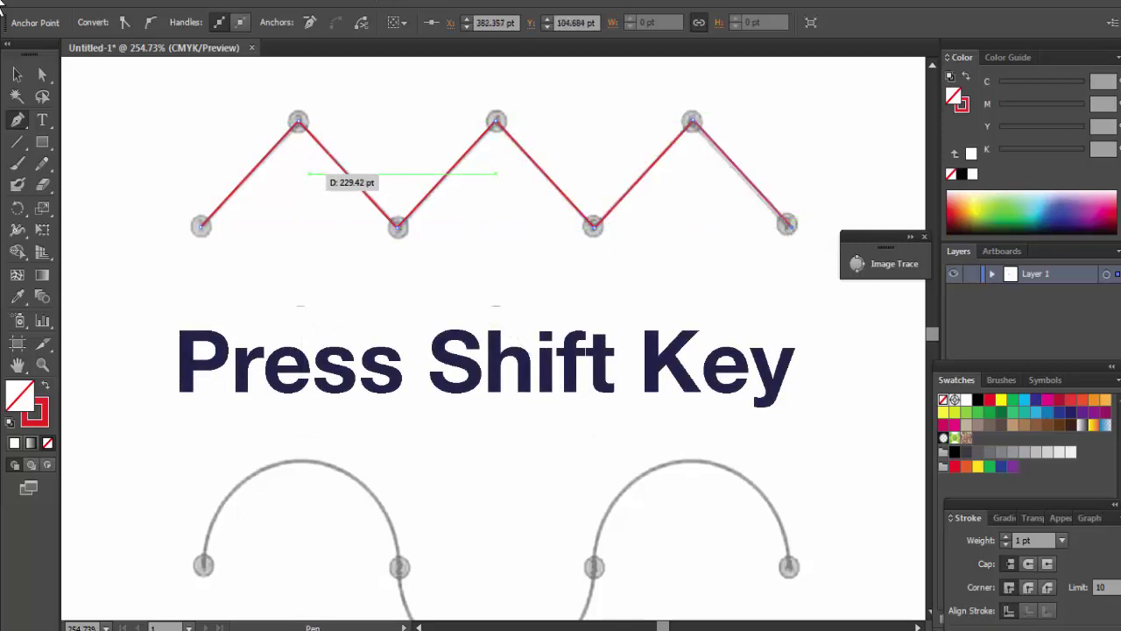
{"action": "left_click", "coordinate": [19, 75]}
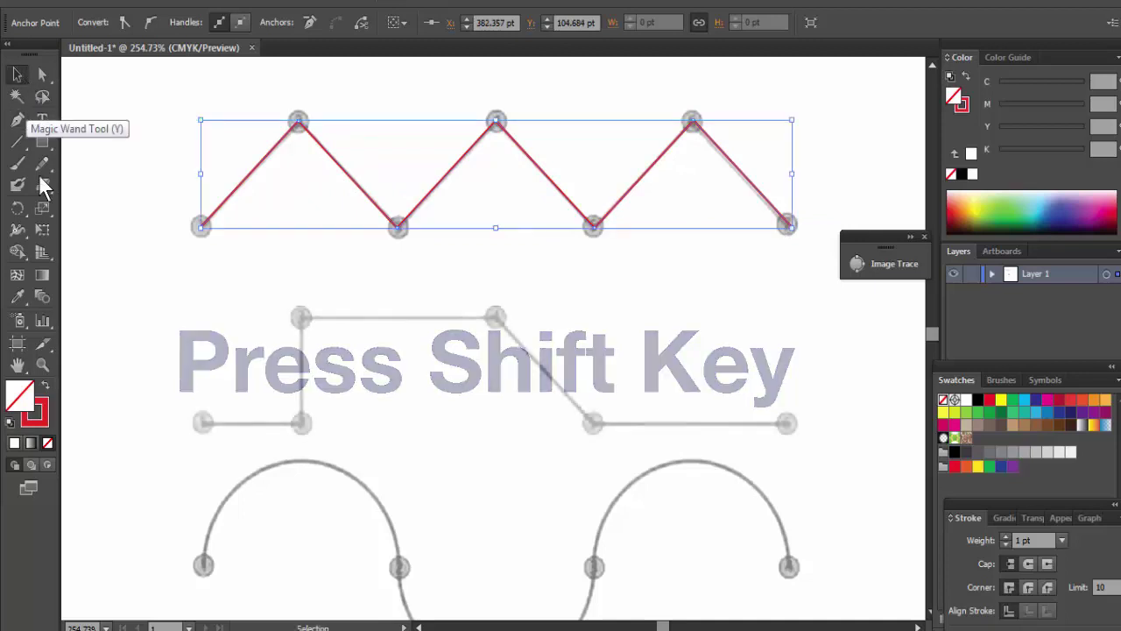
Trace the step guide with a red pen path through its six corners, left to right
{"action": "left_click", "coordinate": [214, 314]}
{"action": "mouse_move", "coordinate": [281, 317]}
{"action": "left_mouse_down"}
{"action": "mouse_move", "coordinate": [238, 304]}
{"action": "mouse_move", "coordinate": [266, 172]}
{"action": "left_mouse_up"}
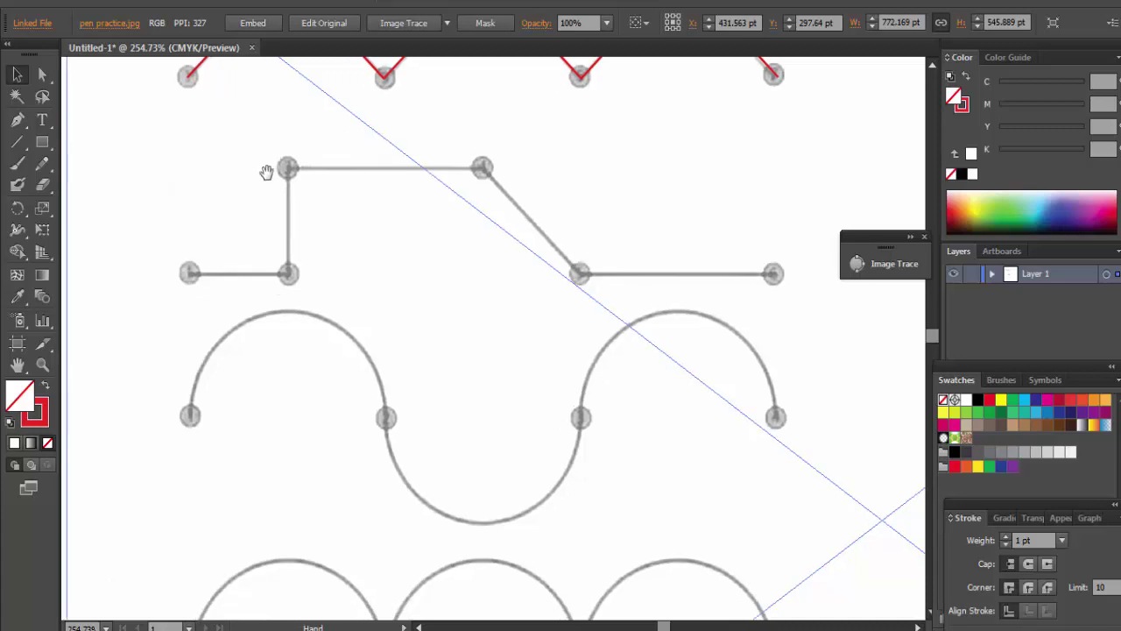
{"action": "left_click", "coordinate": [18, 119]}
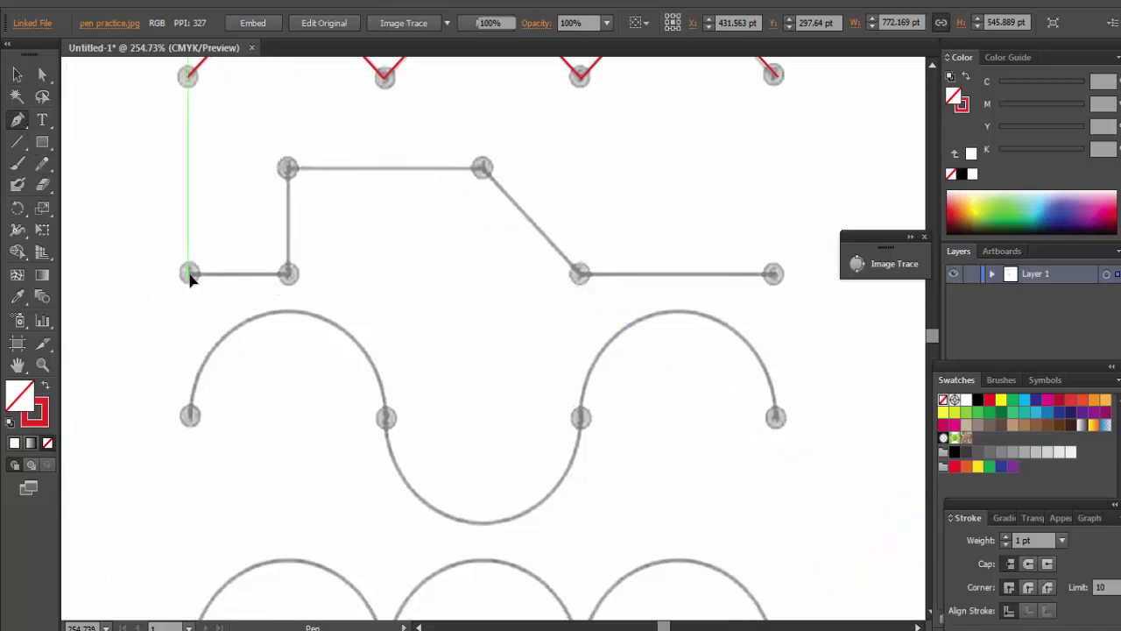
{"action": "left_click", "coordinate": [189, 274]}
{"action": "left_click", "coordinate": [290, 274]}
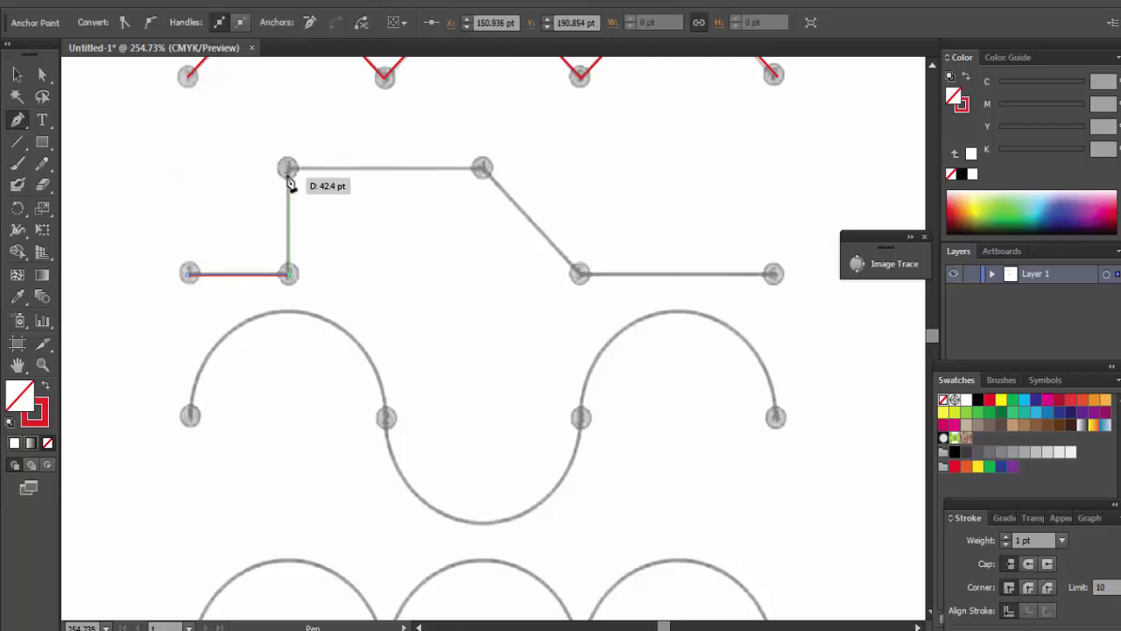
{"action": "left_click", "coordinate": [289, 168]}
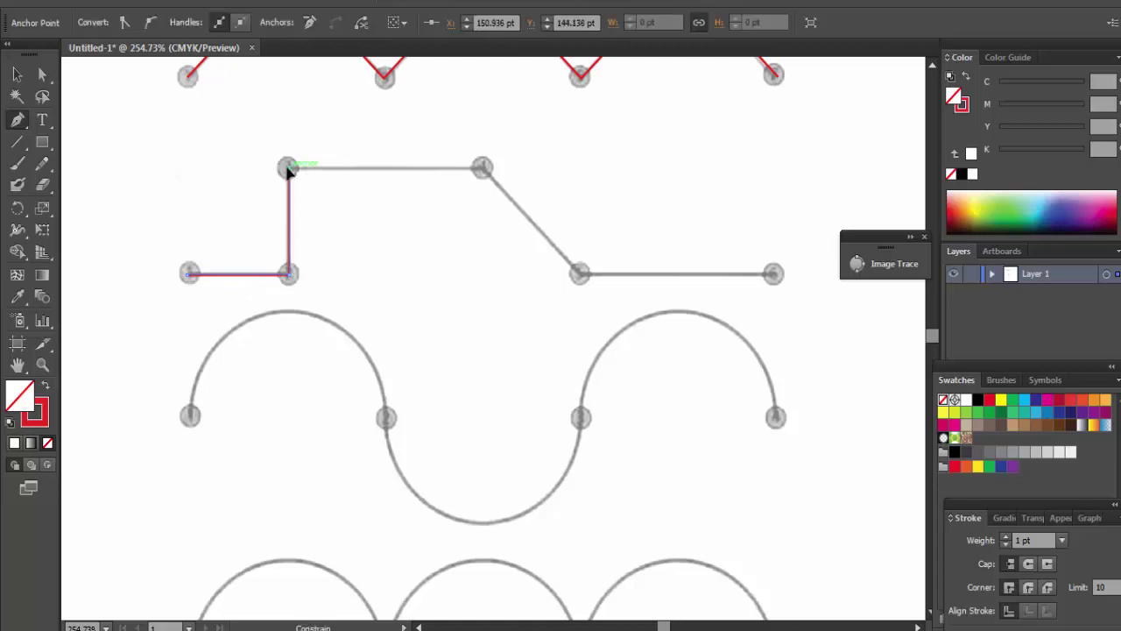
{"action": "left_click", "coordinate": [483, 168]}
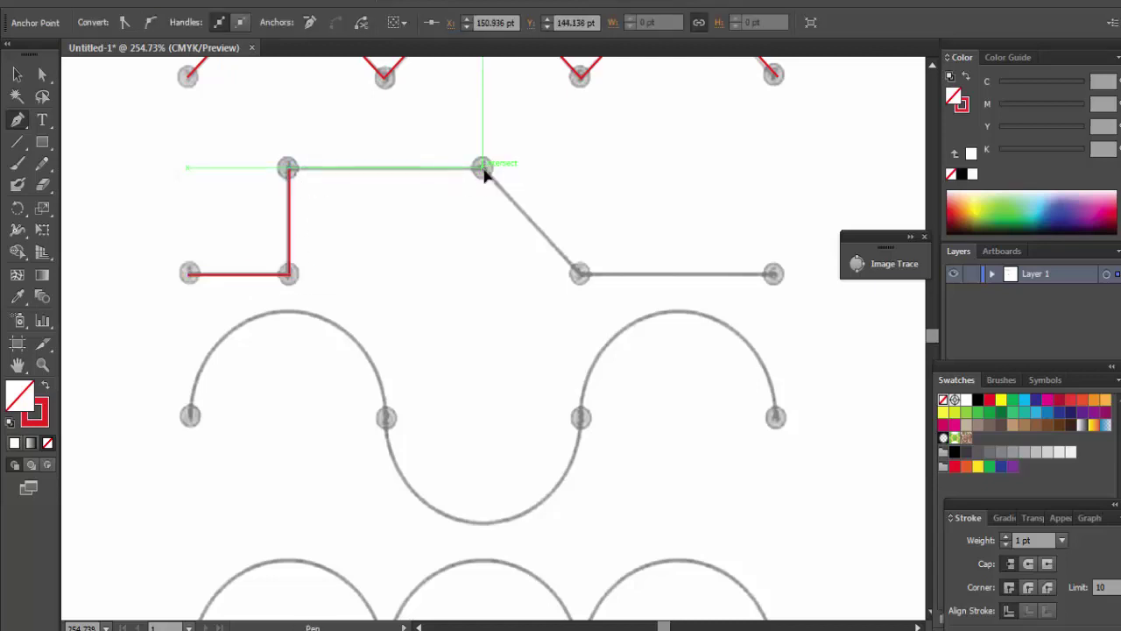
{"action": "left_click", "coordinate": [580, 275]}
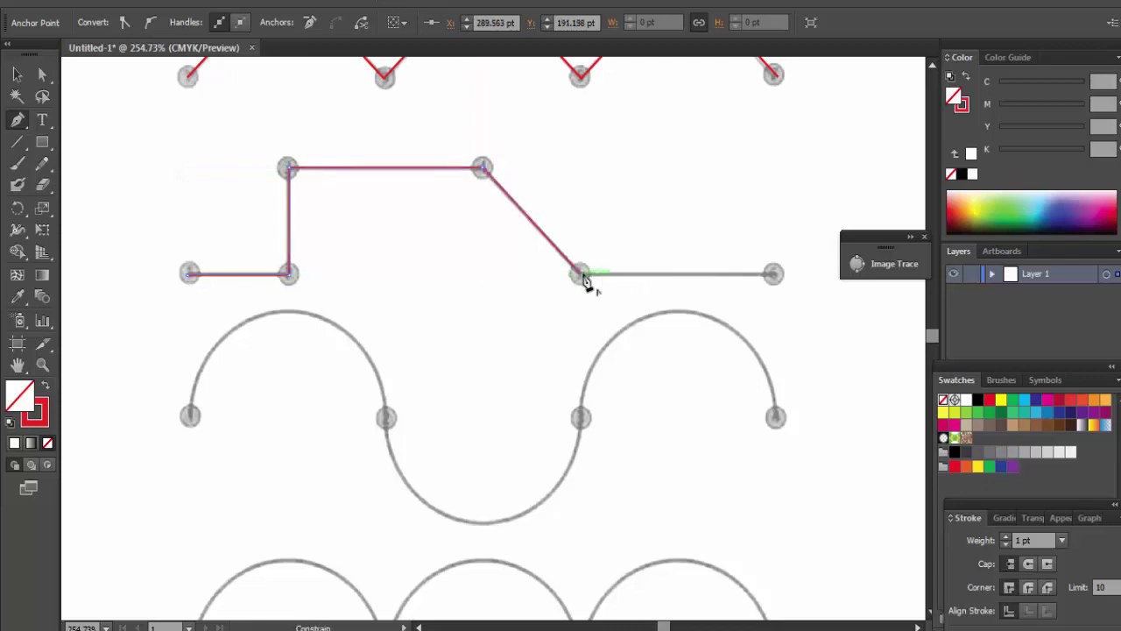
{"action": "left_click", "coordinate": [774, 275]}
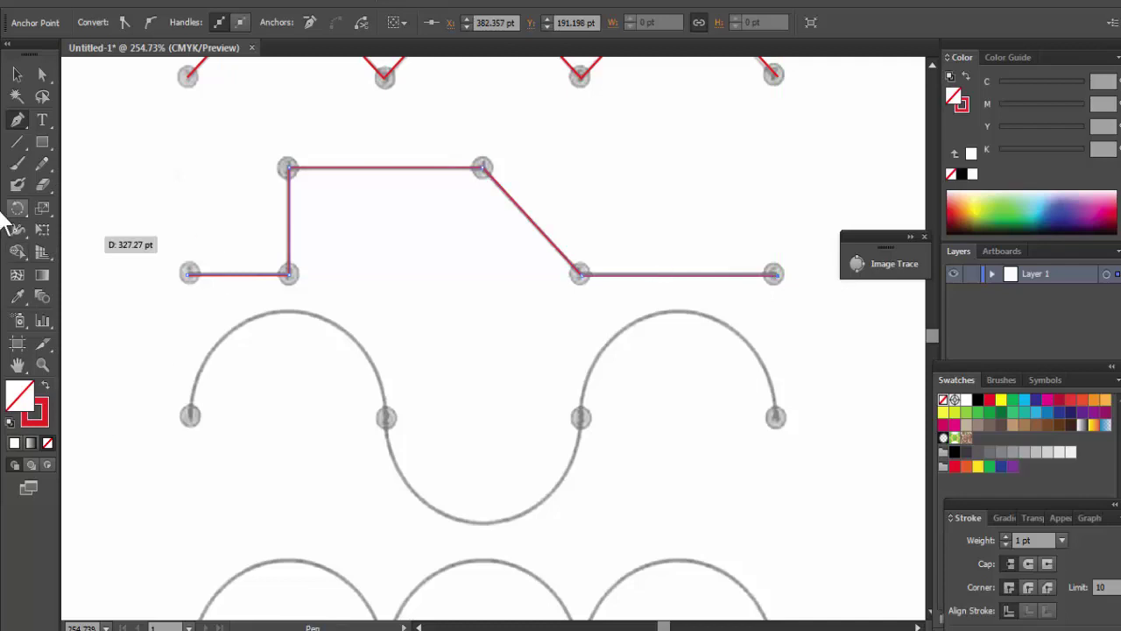
{"action": "left_click", "coordinate": [18, 76]}
Trace the wave guide with a curved red path through four anchors using vertical handles
{"action": "left_click_drag", "start_coordinate": [145, 338], "coordinate": [143, 285]}
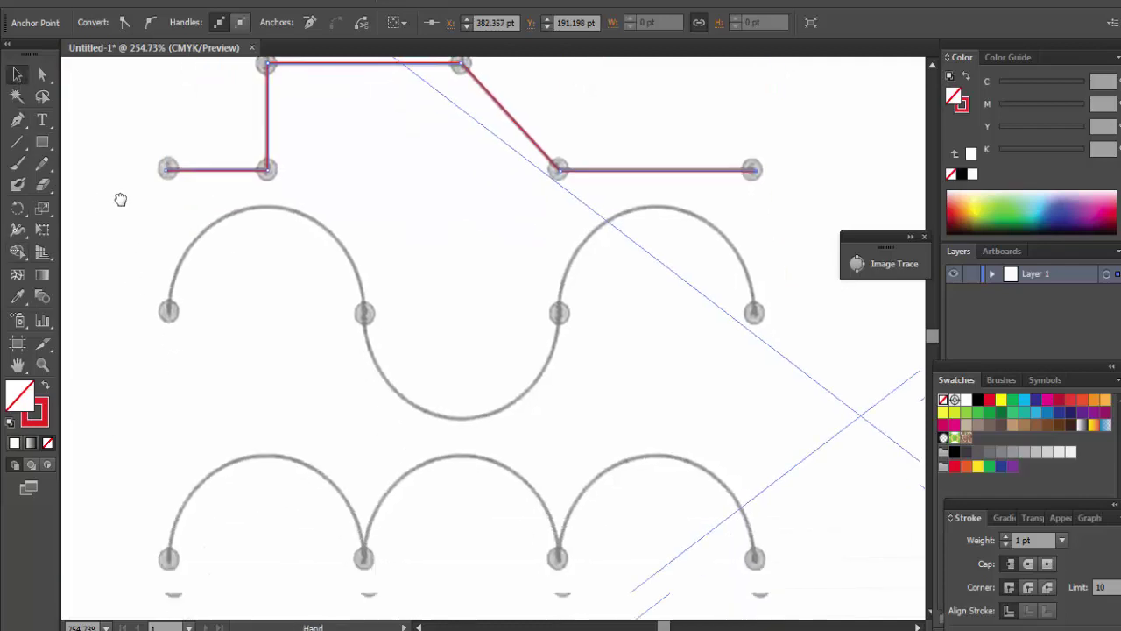
{"action": "left_click", "coordinate": [16, 121]}
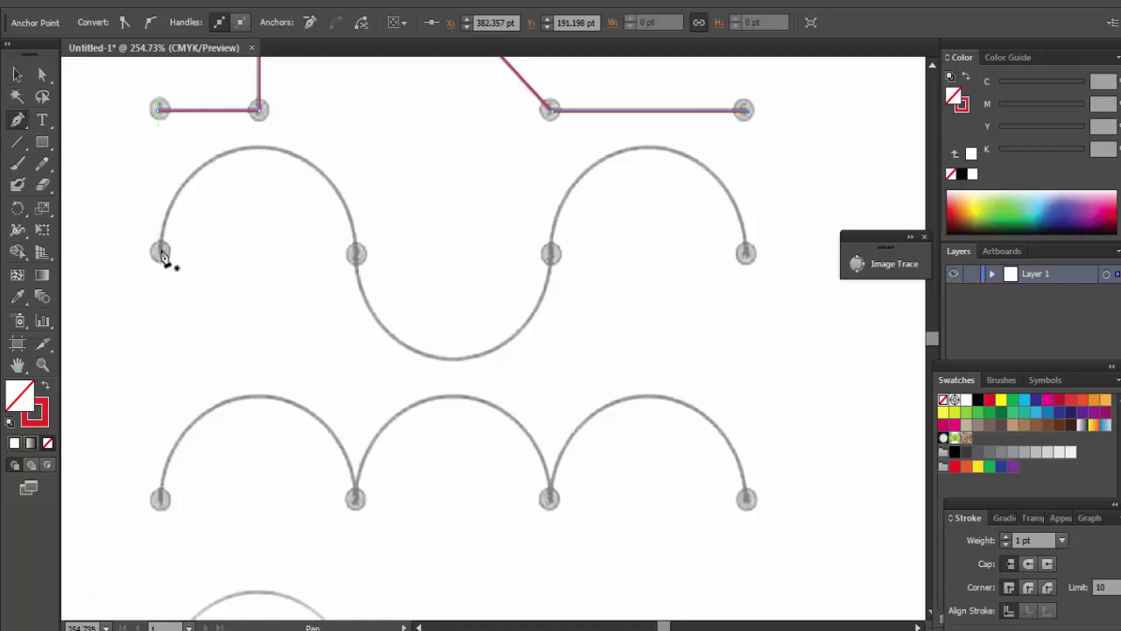
{"action": "left_click", "coordinate": [161, 252]}
{"action": "left_click", "coordinate": [166, 139], "text": "ctrl"}
{"action": "left_click", "coordinate": [161, 251]}
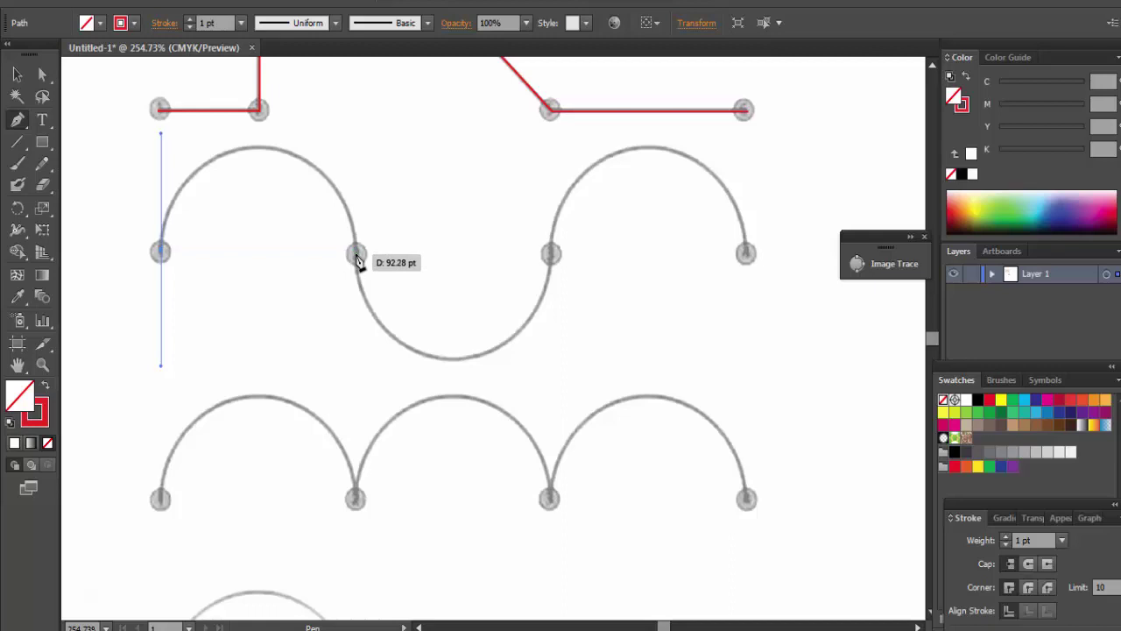
{"action": "left_click_drag", "start_coordinate": [356, 256], "coordinate": [370, 419]}
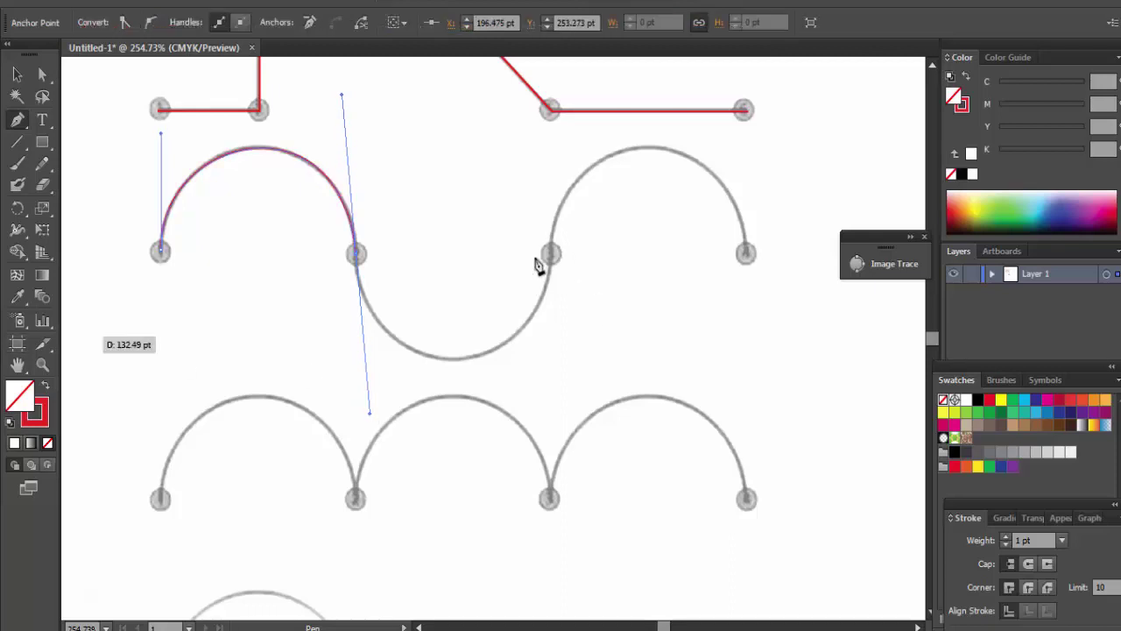
{"action": "left_click_drag", "start_coordinate": [551, 255], "coordinate": [553, 134]}
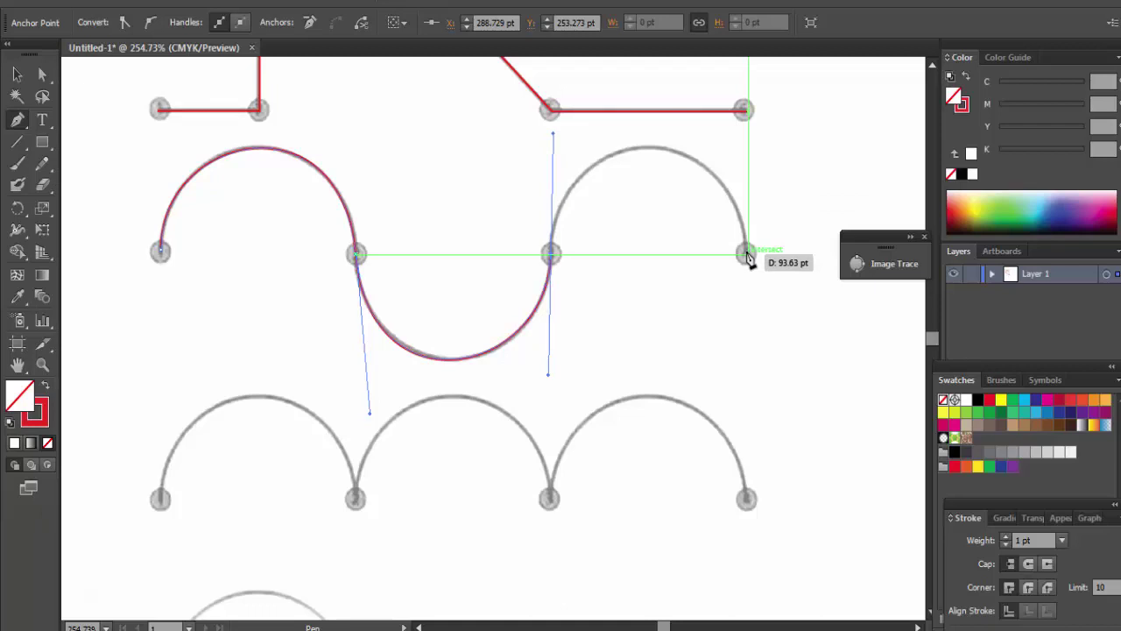
{"action": "left_click_drag", "start_coordinate": [746, 254], "coordinate": [767, 418]}
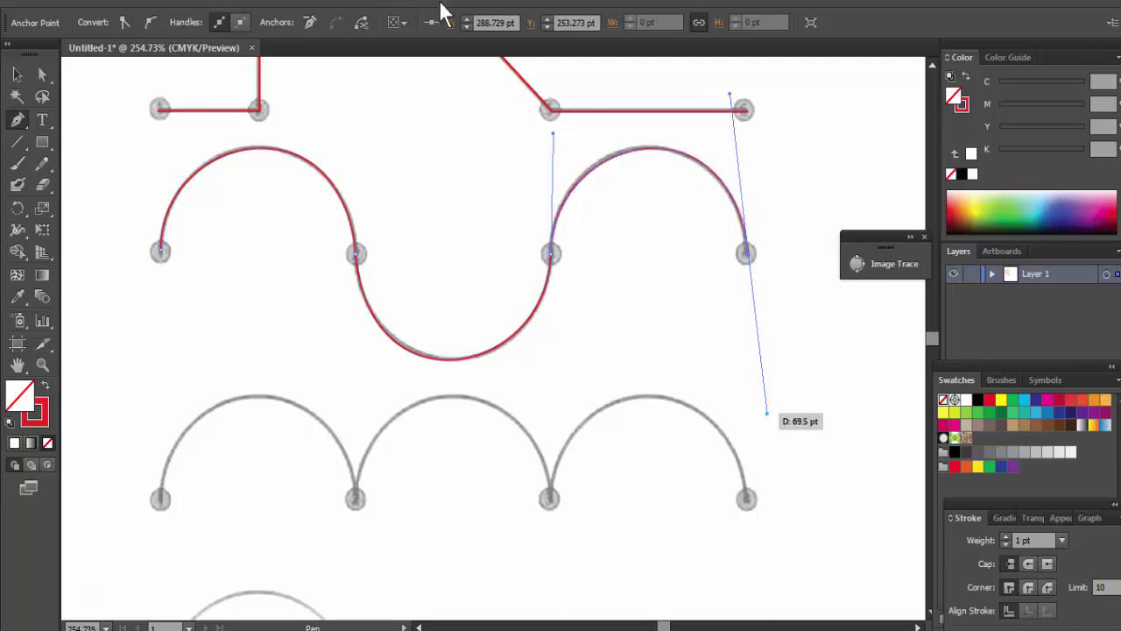
{"action": "key", "text": "v"}
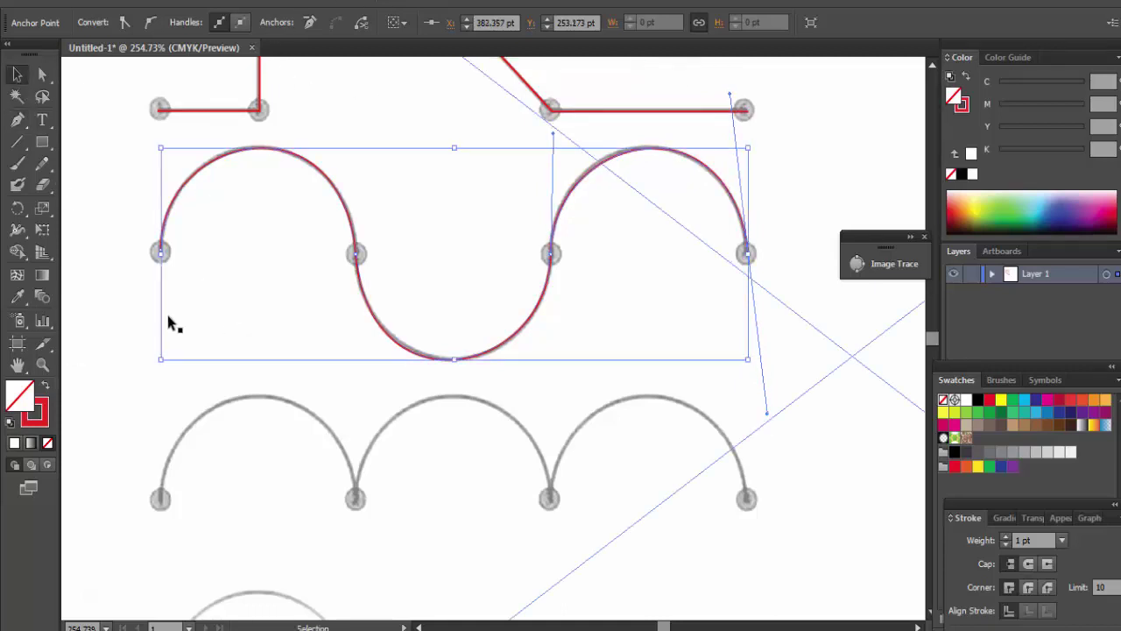
{"action": "left_click", "coordinate": [148, 346]}
Start the arches path at the left anchor and curve it over the first arch
{"action": "mouse_move", "coordinate": [165, 464]}
{"action": "left_mouse_down"}
{"action": "mouse_move", "coordinate": [167, 274]}
{"action": "mouse_move", "coordinate": [137, 220]}
{"action": "mouse_move", "coordinate": [154, 192]}
{"action": "left_mouse_up"}
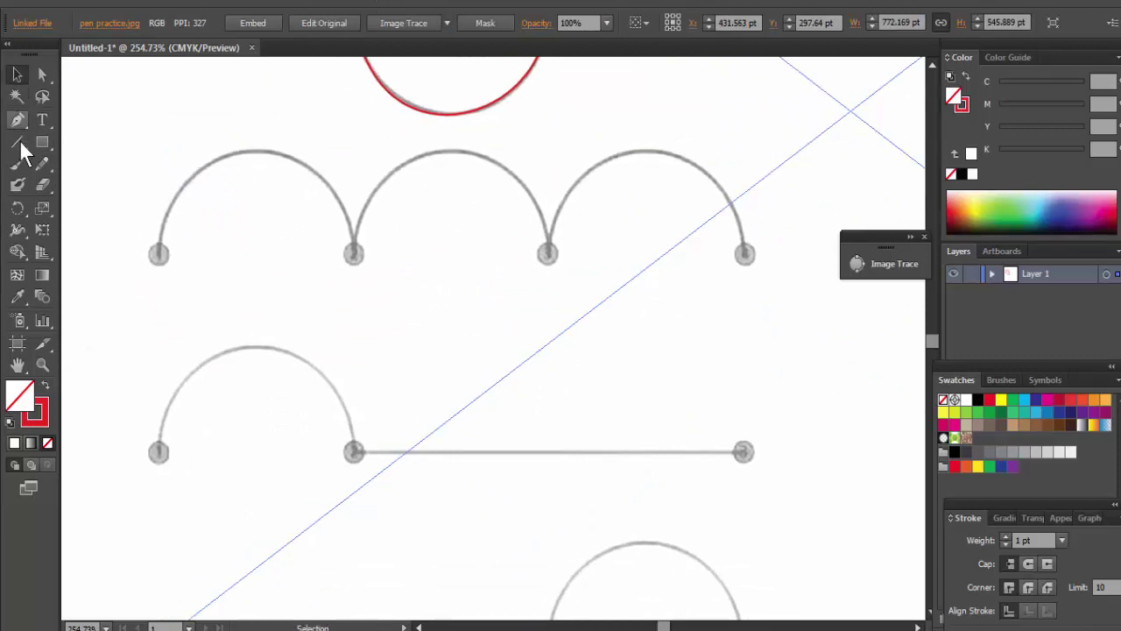
{"action": "left_click", "coordinate": [18, 141]}
{"action": "left_click", "coordinate": [18, 119]}
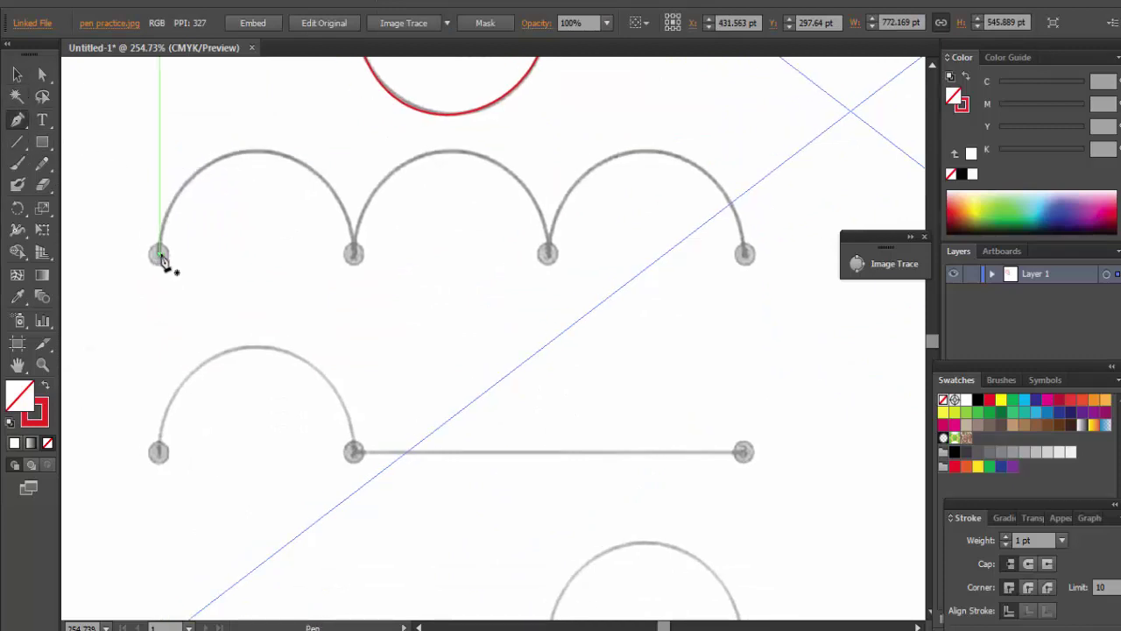
{"action": "left_click_drag", "start_coordinate": [159, 254], "coordinate": [160, 230]}
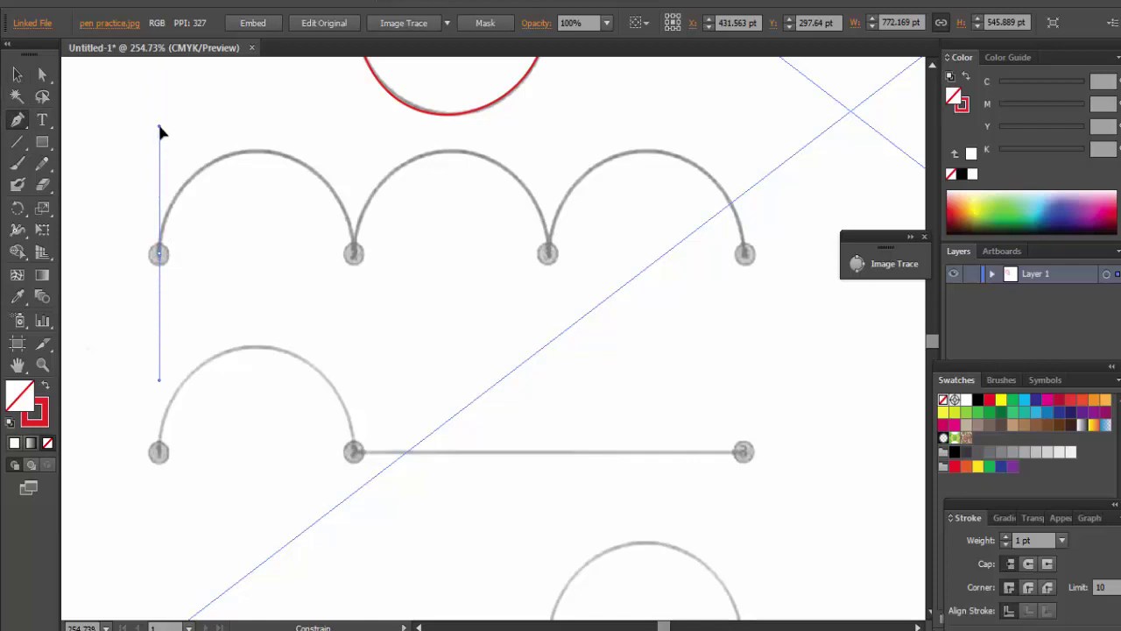
{"action": "left_click_drag", "start_coordinate": [160, 129], "coordinate": [159, 129]}
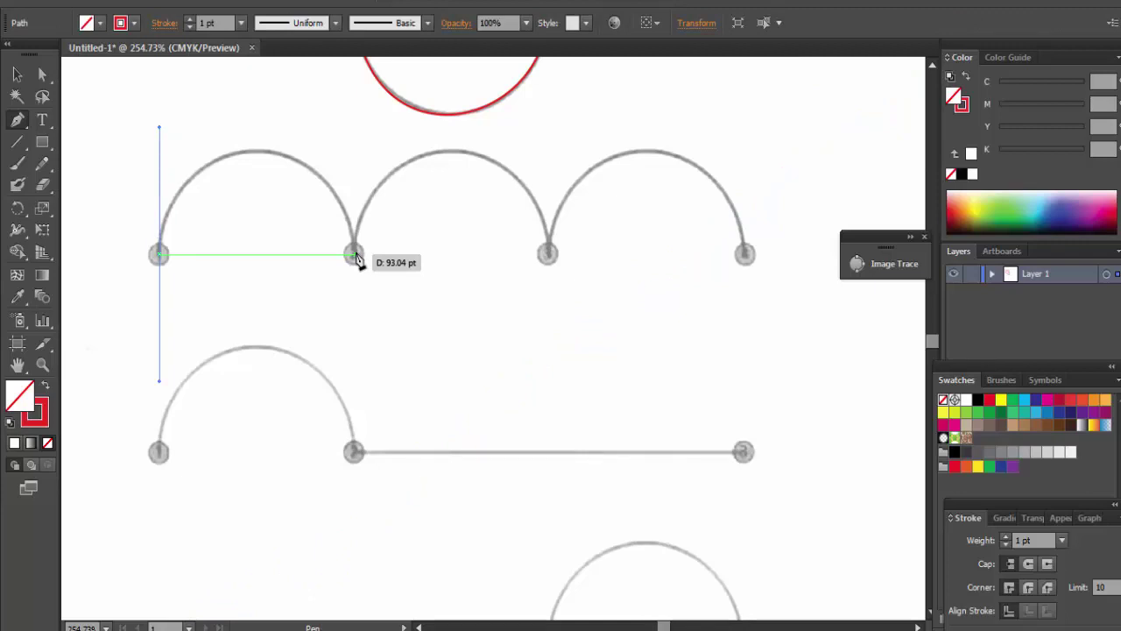
{"action": "mouse_move", "coordinate": [354, 254]}
{"action": "left_mouse_down"}
{"action": "mouse_move", "coordinate": [351, 373]}
{"action": "mouse_move", "coordinate": [364, 400]}
{"action": "left_mouse_up"}
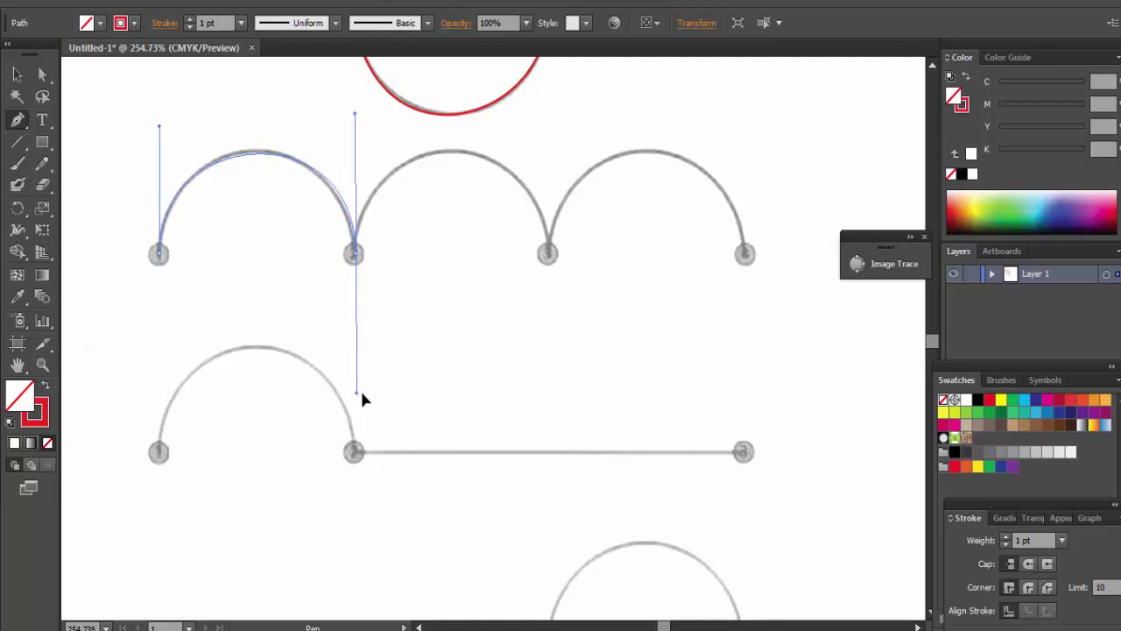
{"action": "left_click_drag", "start_coordinate": [363, 400], "coordinate": [364, 403]}
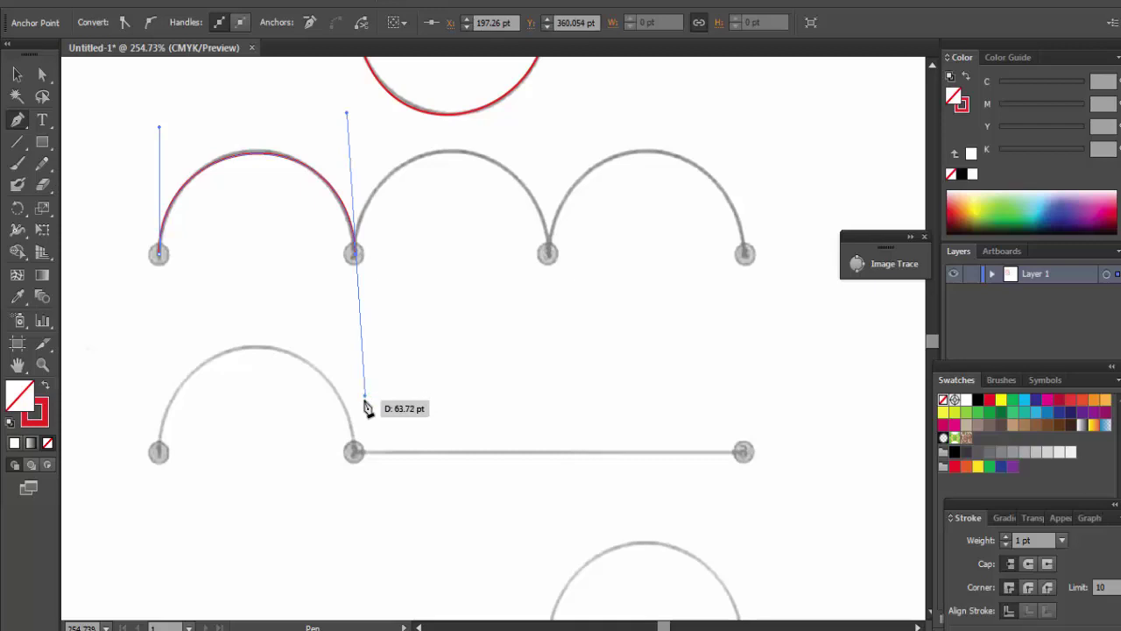
Break the handles at the shared anchors and curve over the second and third arches
{"action": "key", "text": "alt"}
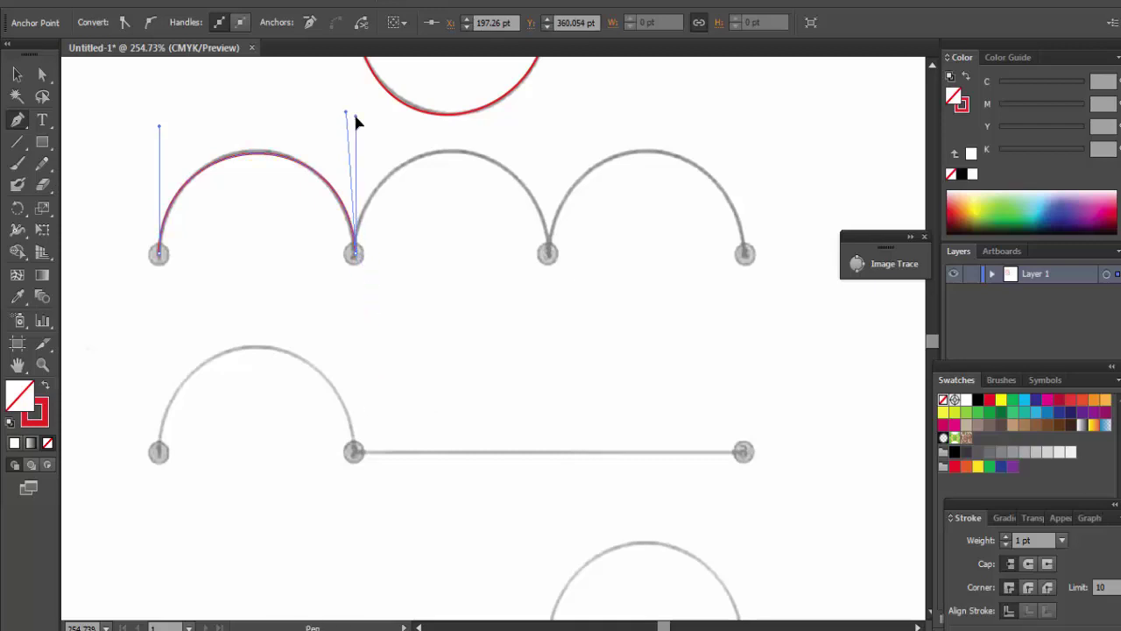
{"action": "left_click_drag", "start_coordinate": [357, 122], "coordinate": [356, 117]}
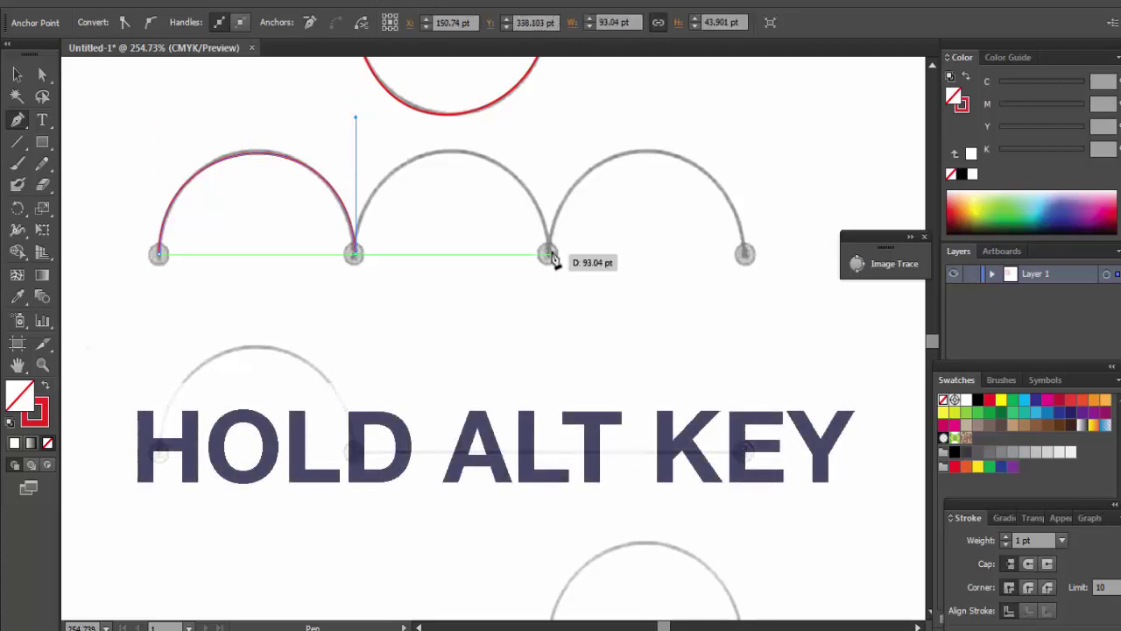
{"action": "left_click_drag", "start_coordinate": [549, 255], "coordinate": [552, 375]}
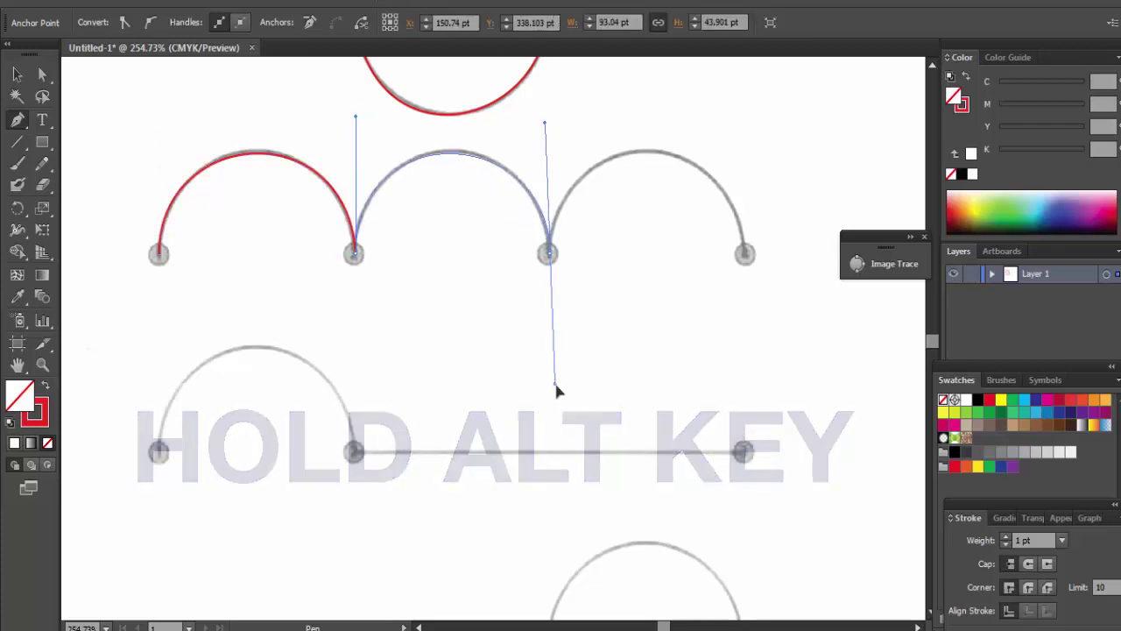
{"action": "left_click_drag", "start_coordinate": [552, 375], "coordinate": [559, 399]}
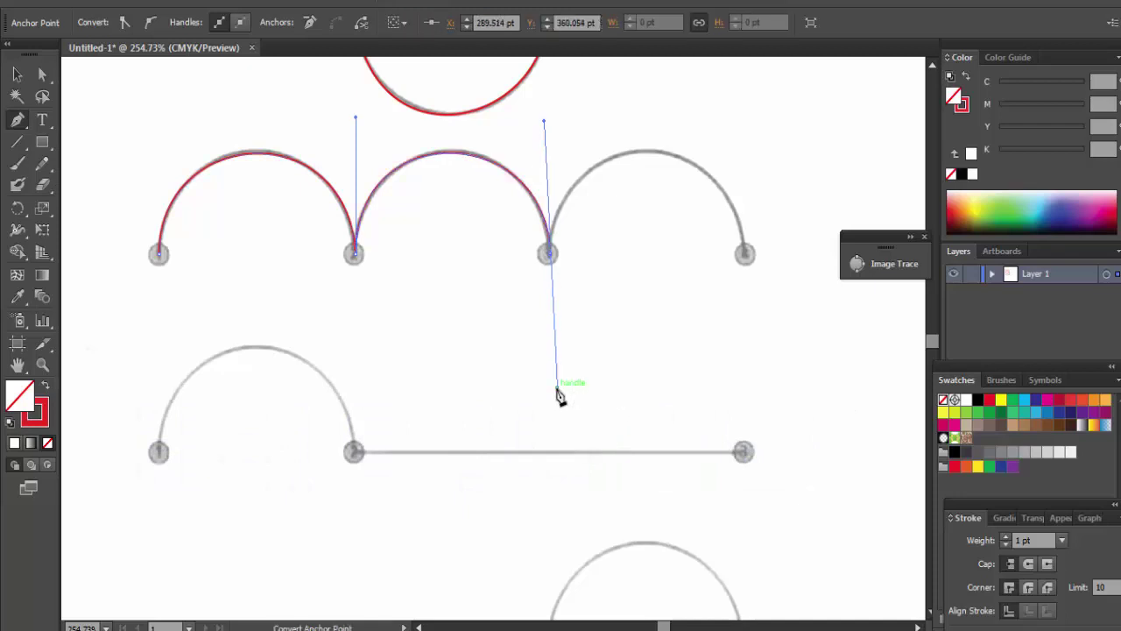
{"action": "left_click", "coordinate": [565, 298], "text": "ctrl"}
{"action": "left_click", "coordinate": [550, 229], "text": "ctrl"}
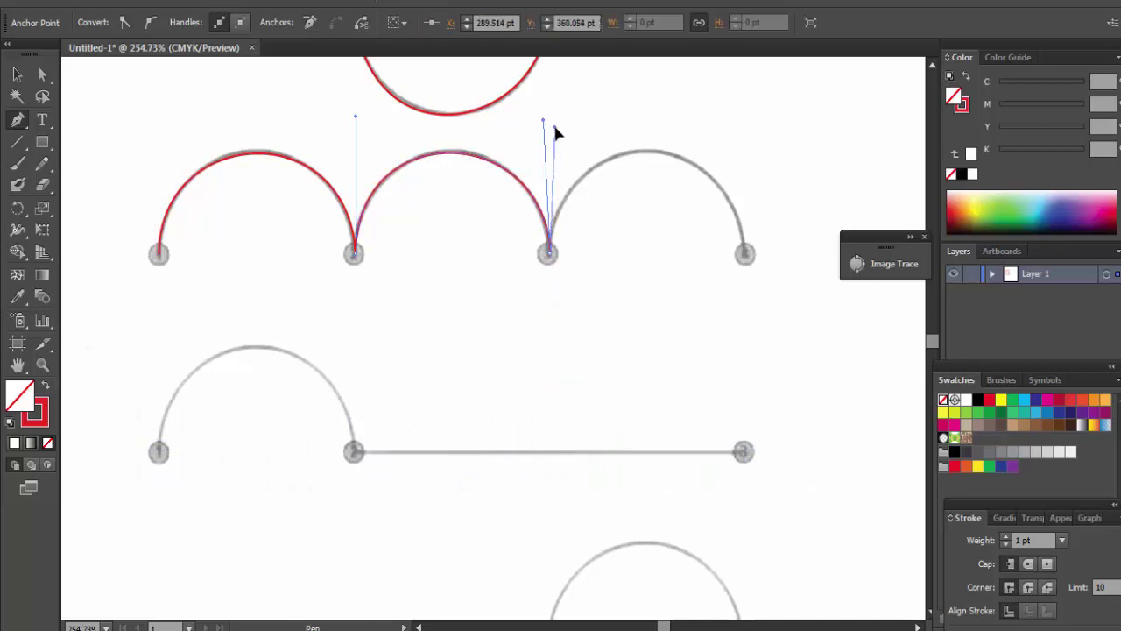
{"action": "left_click_drag", "start_coordinate": [544, 120], "coordinate": [552, 123]}
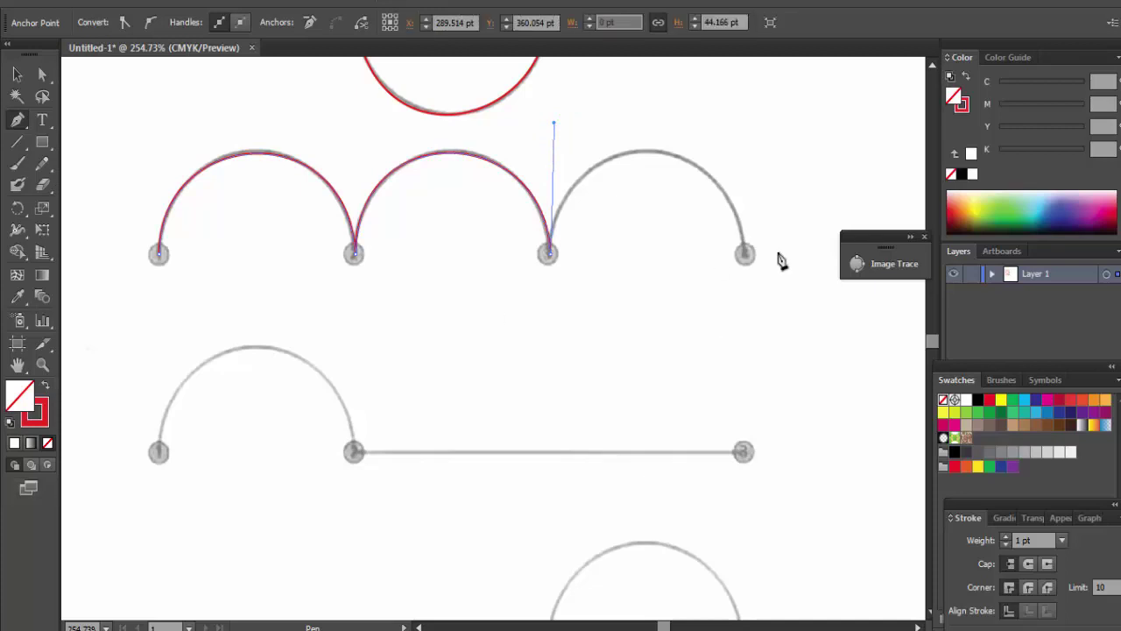
{"action": "left_click_drag", "start_coordinate": [744, 254], "coordinate": [761, 386]}
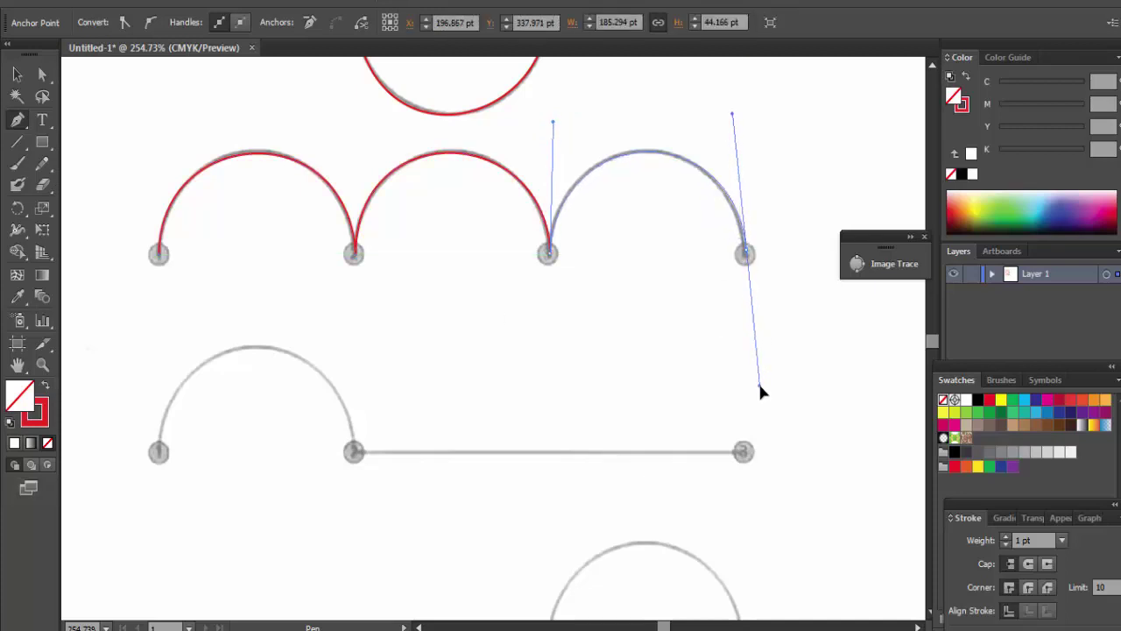
{"action": "left_click_drag", "start_coordinate": [761, 391], "coordinate": [761, 386]}
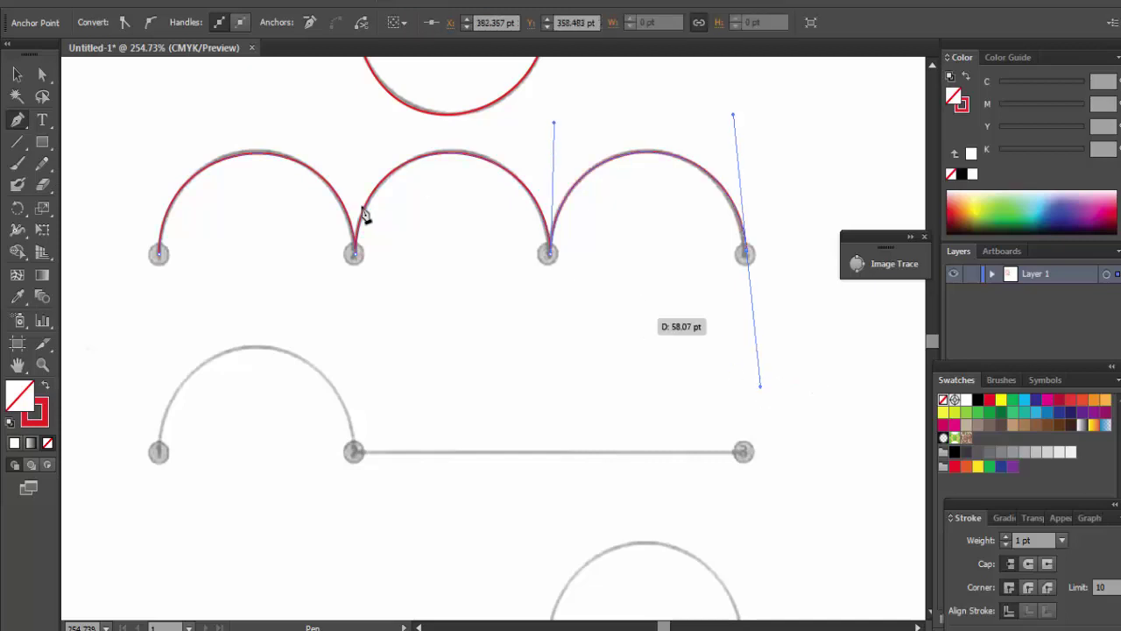
{"action": "left_click_drag", "start_coordinate": [423, 335], "coordinate": [443, 149]}
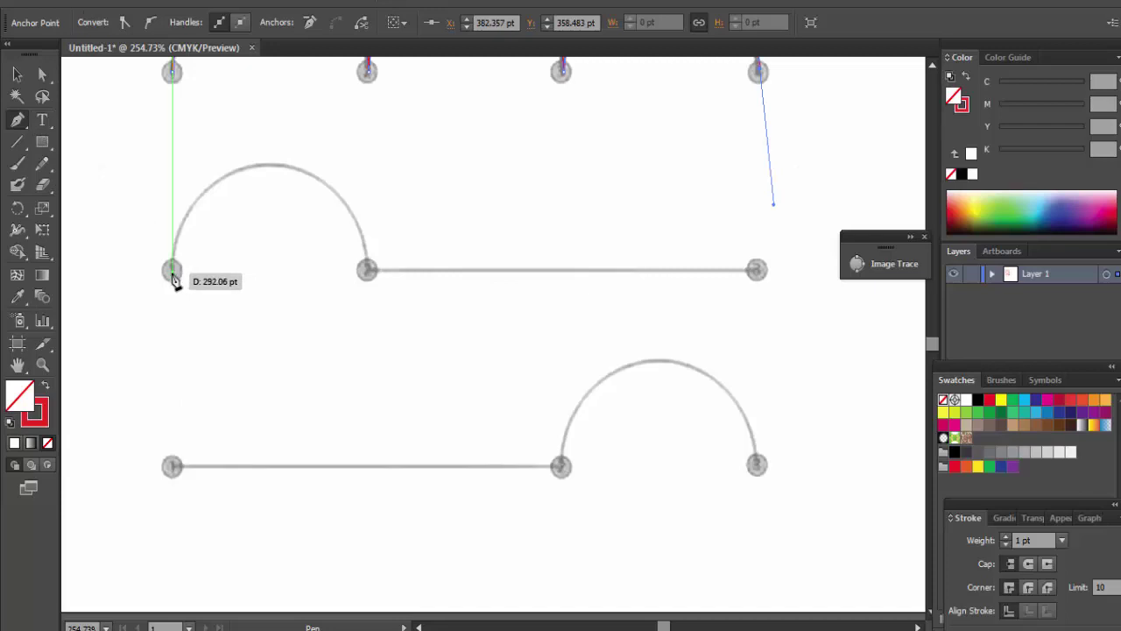
Curve a new red path from the arch's left anchor over the arch to its right anchor
{"action": "left_click", "coordinate": [27, 74]}
{"action": "left_click", "coordinate": [181, 195]}
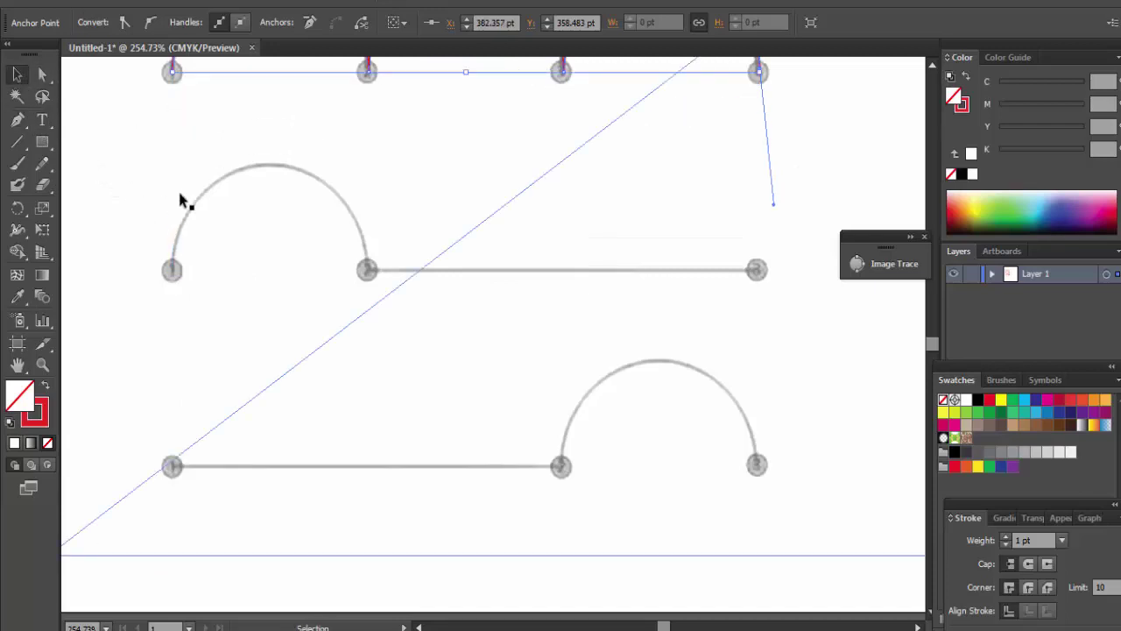
{"action": "left_click", "coordinate": [18, 120]}
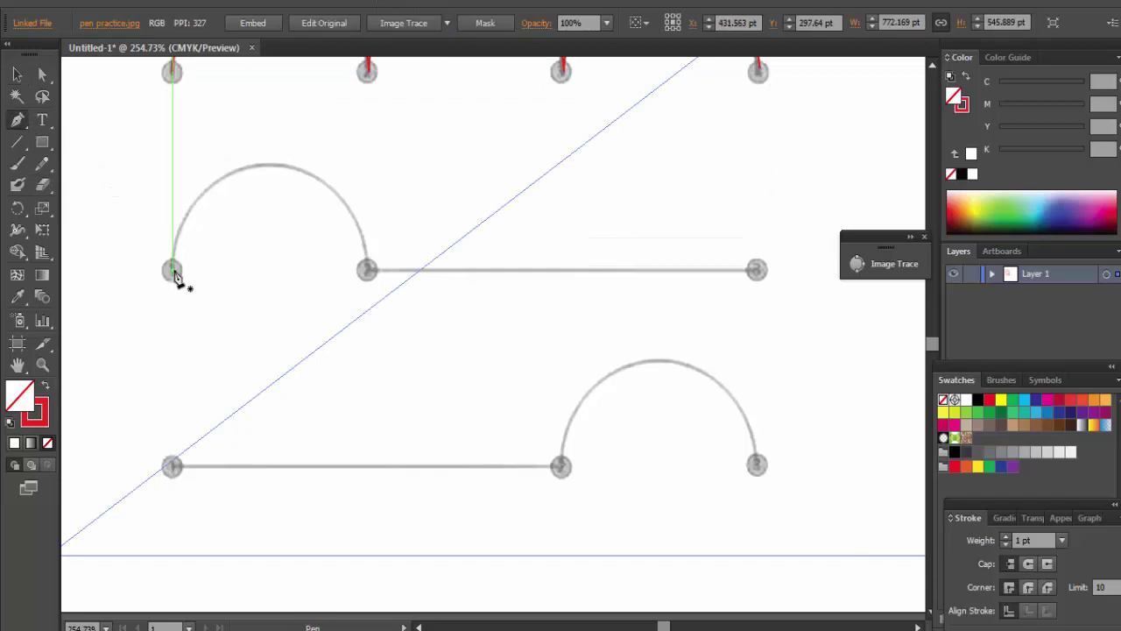
{"action": "left_click_drag", "start_coordinate": [173, 271], "coordinate": [184, 224]}
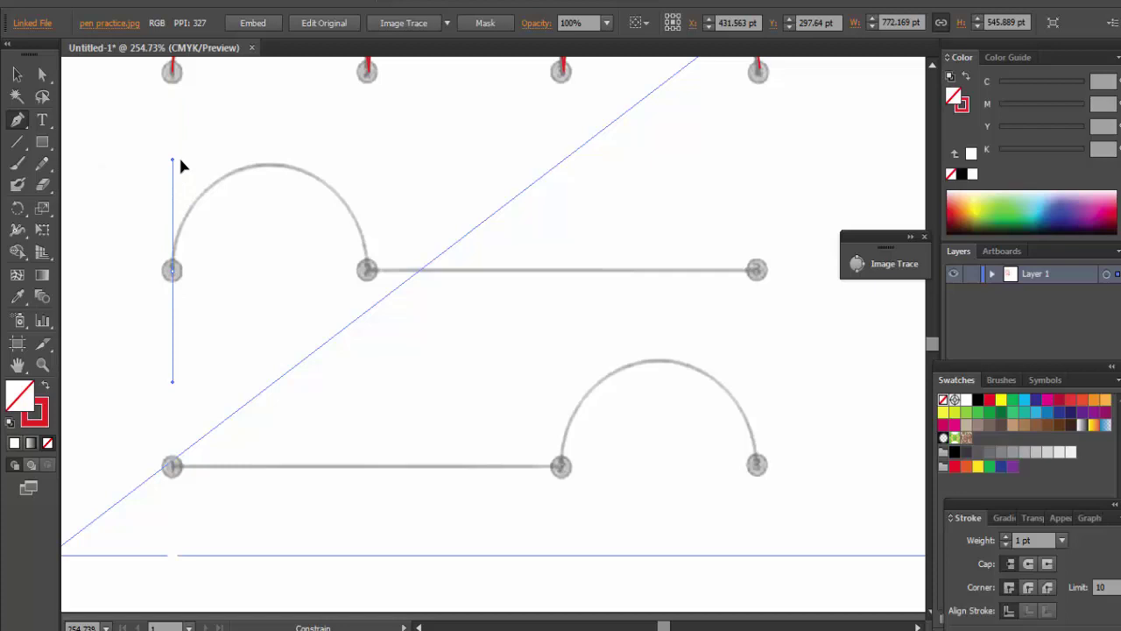
{"action": "key", "text": "ctrl+z"}
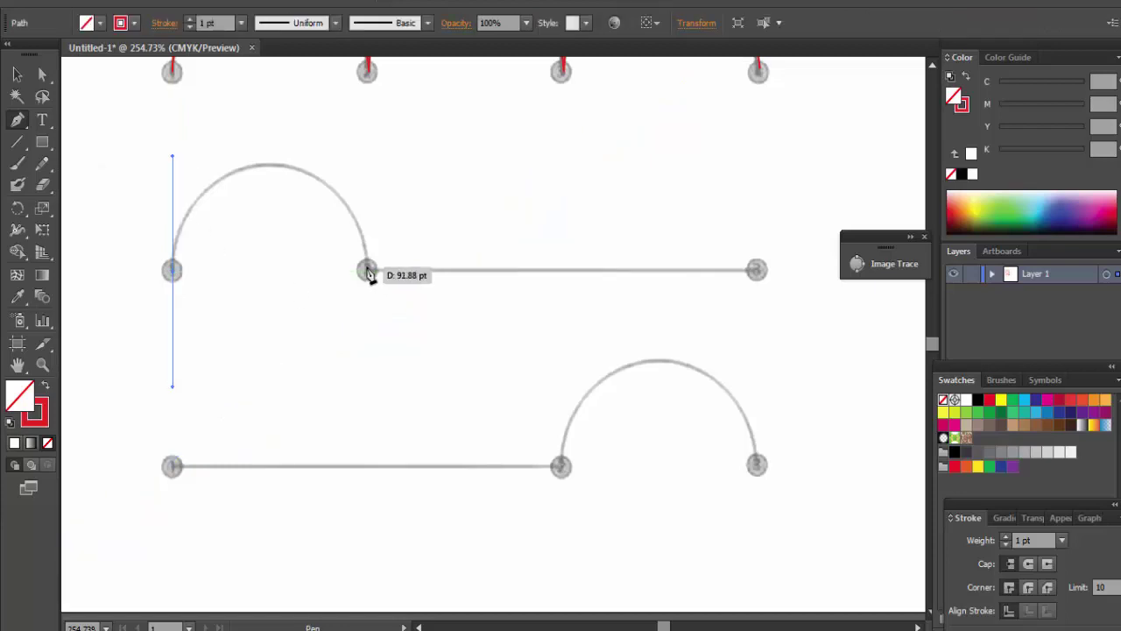
{"action": "left_click_drag", "start_coordinate": [368, 271], "coordinate": [388, 432]}
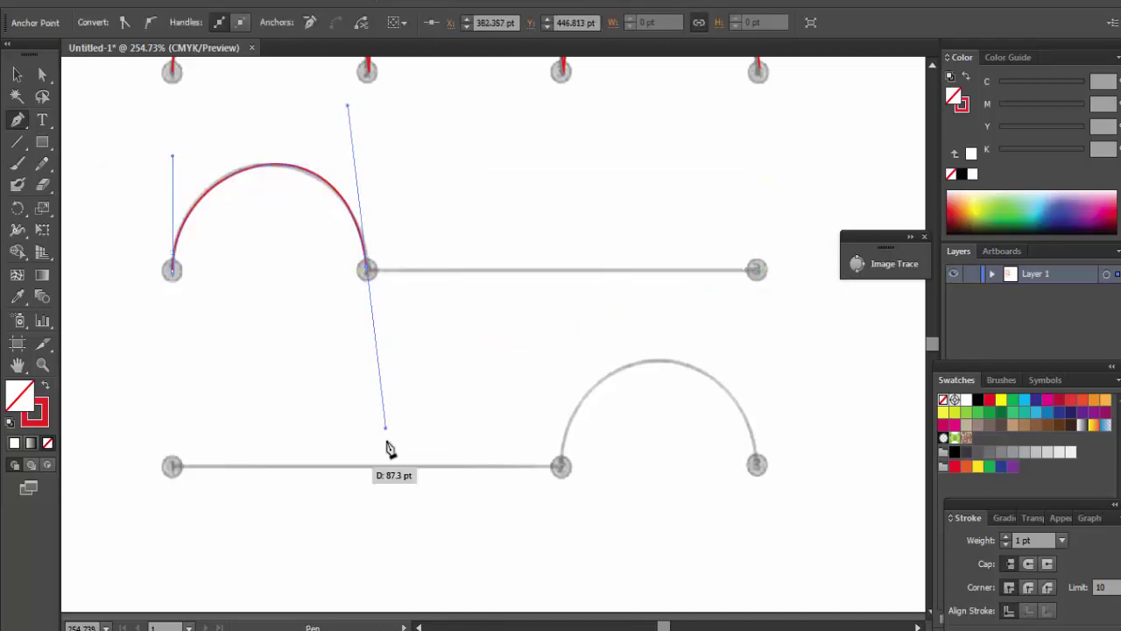
Remove the middle anchor's handle and extend a straight line to the right end anchor
{"action": "key", "text": "alt"}
{"action": "left_click", "coordinate": [368, 273]}
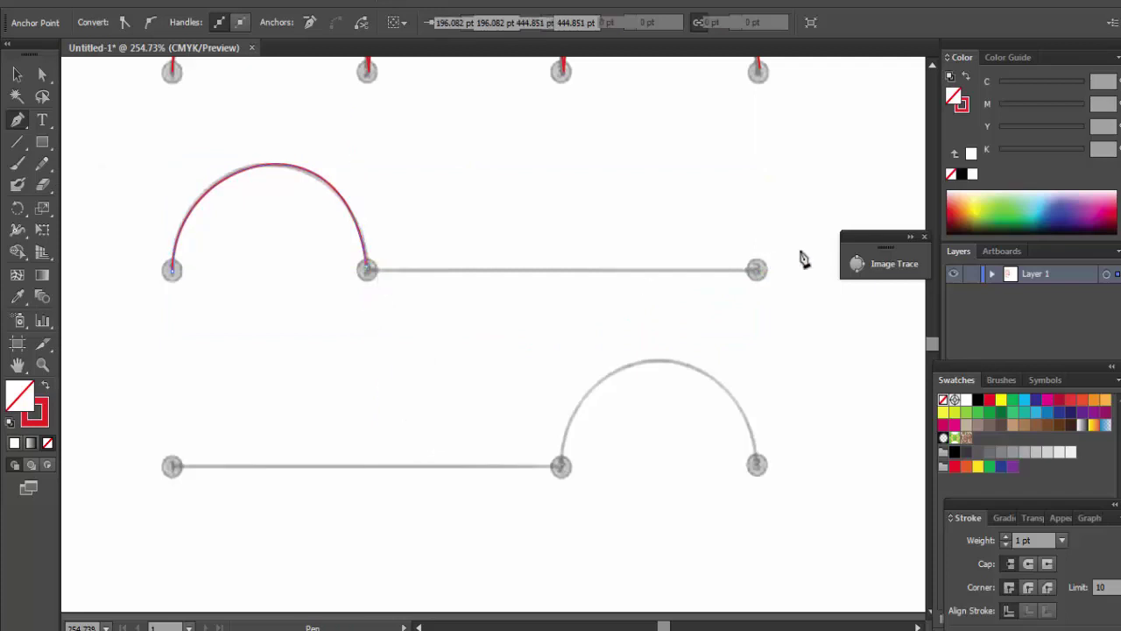
{"action": "left_click", "coordinate": [757, 271]}
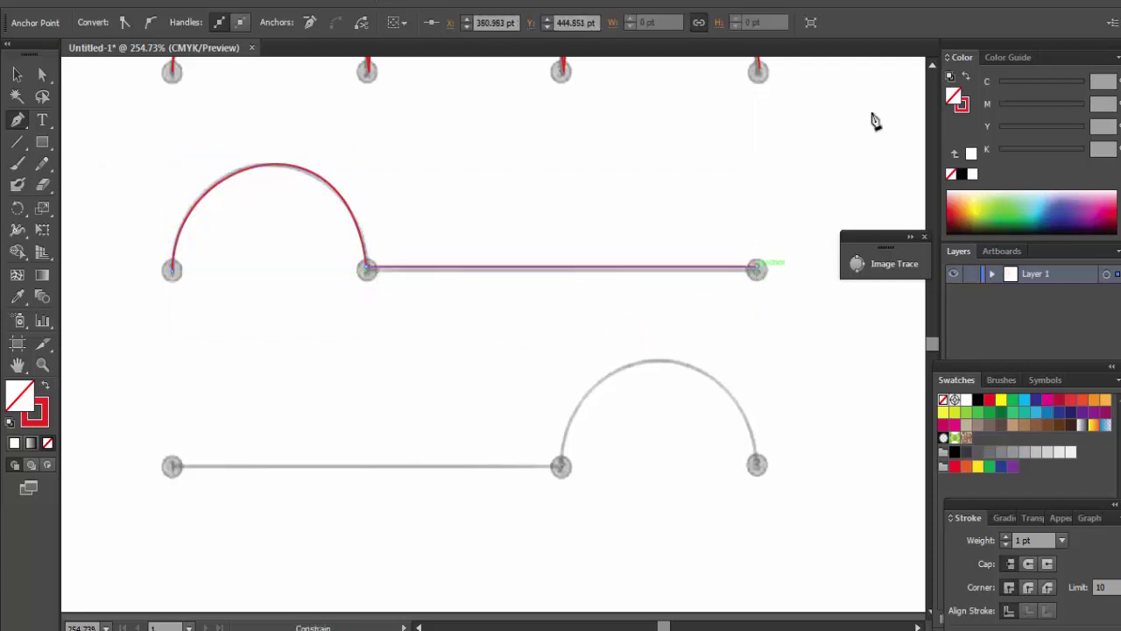
{"action": "left_click", "coordinate": [20, 73]}
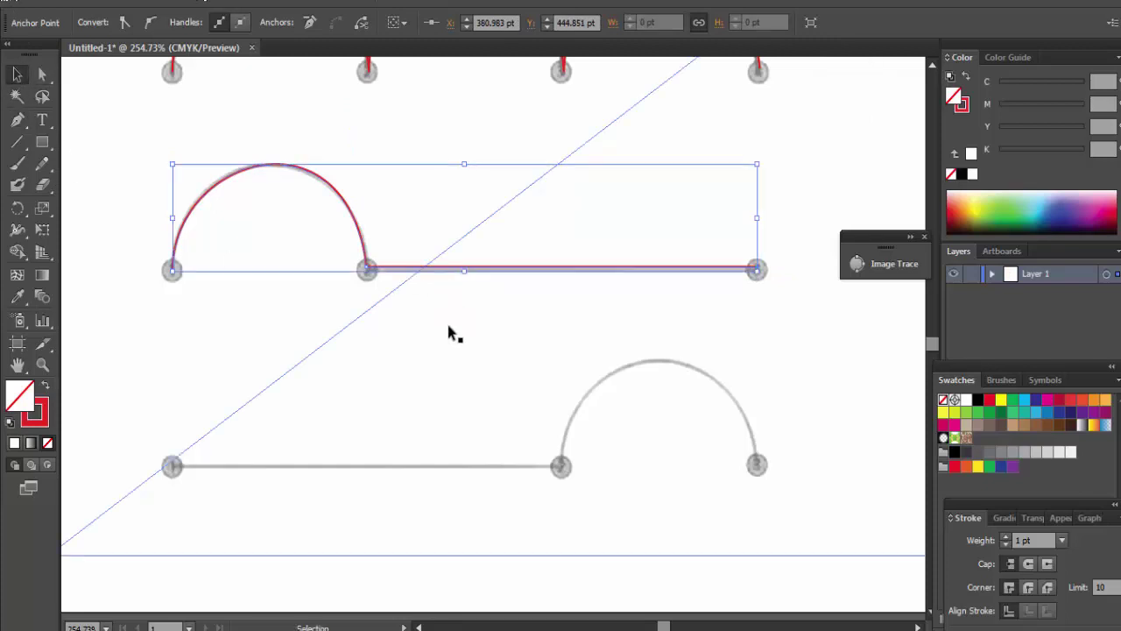
{"action": "left_click", "coordinate": [448, 320]}
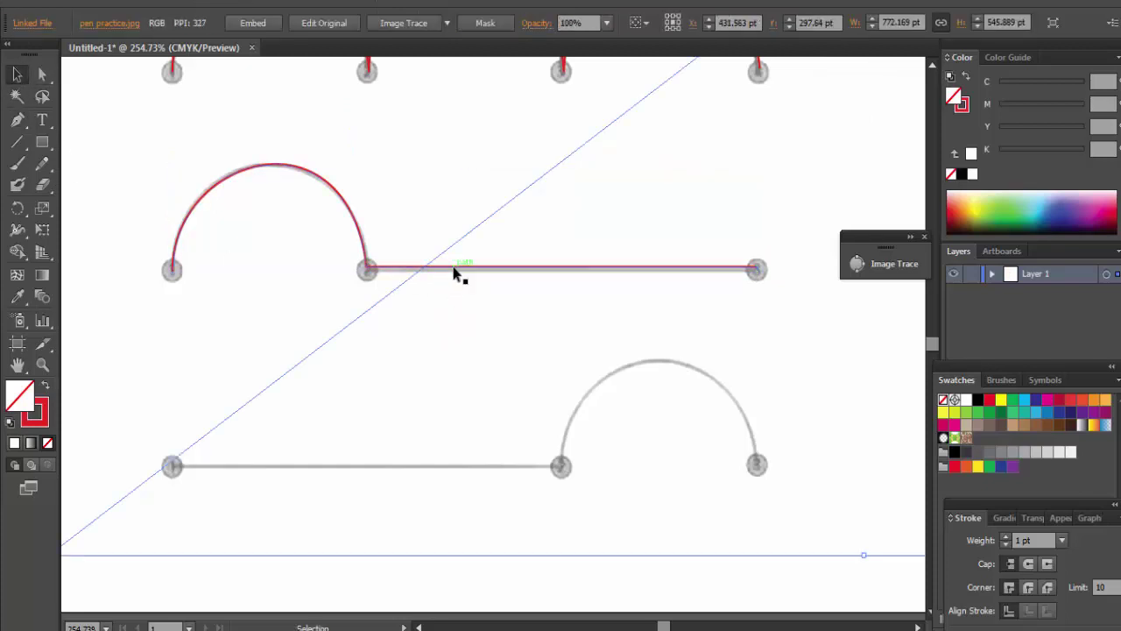
{"action": "left_click", "coordinate": [454, 274]}
{"action": "left_click", "coordinate": [457, 333]}
{"action": "mouse_move", "coordinate": [455, 385]}
{"action": "left_mouse_down"}
{"action": "mouse_move", "coordinate": [478, 226]}
{"action": "mouse_move", "coordinate": [462, 264]}
{"action": "left_mouse_up"}
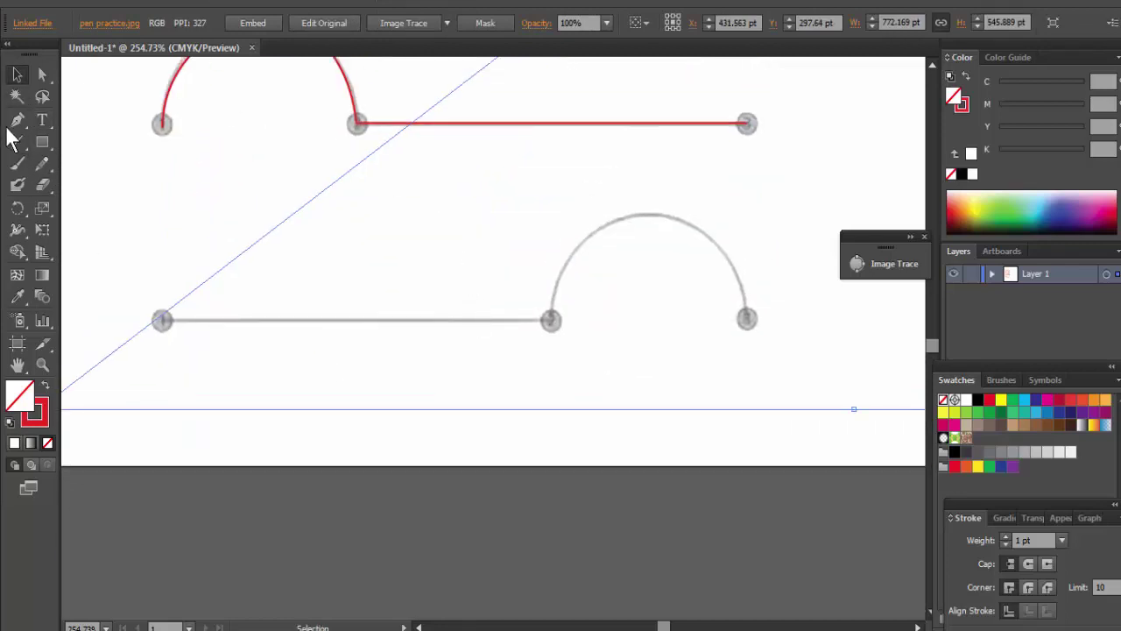
Trace the bottom guide as a straight line into an arch, then pan to the apple
{"action": "left_click", "coordinate": [17, 119]}
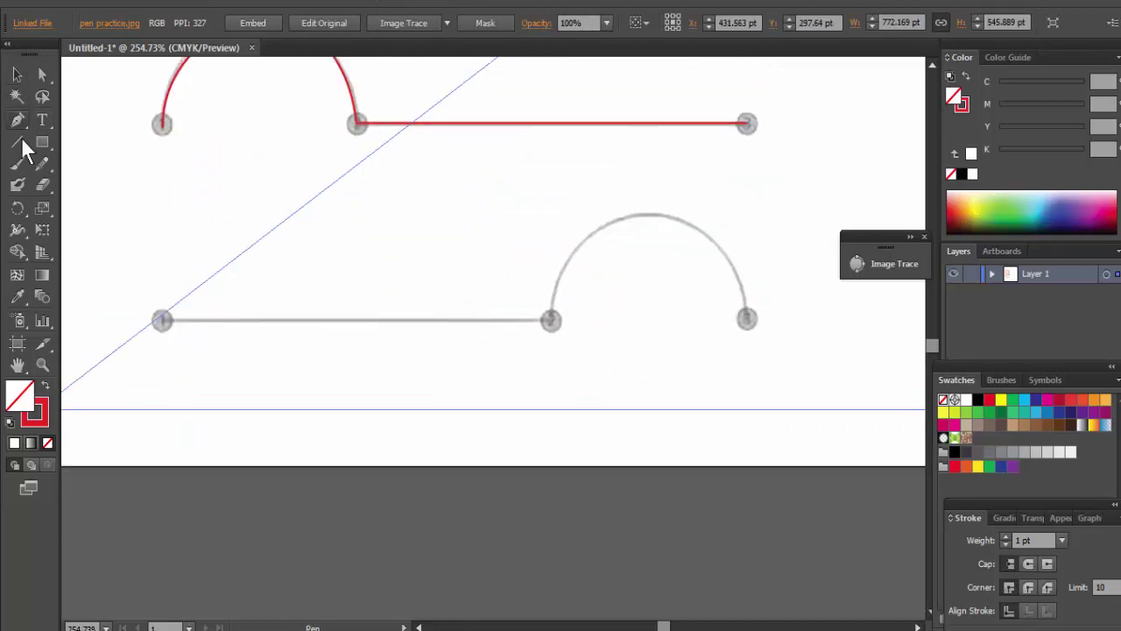
{"action": "left_click", "coordinate": [162, 320]}
{"action": "left_click", "coordinate": [551, 320]}
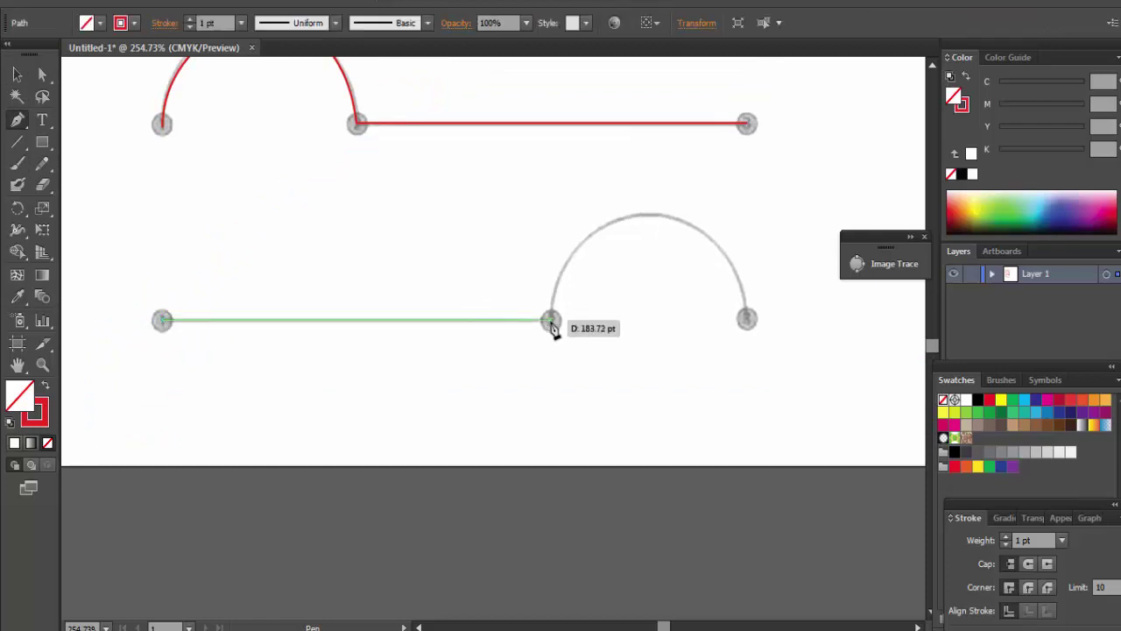
{"action": "left_click", "coordinate": [550, 321]}
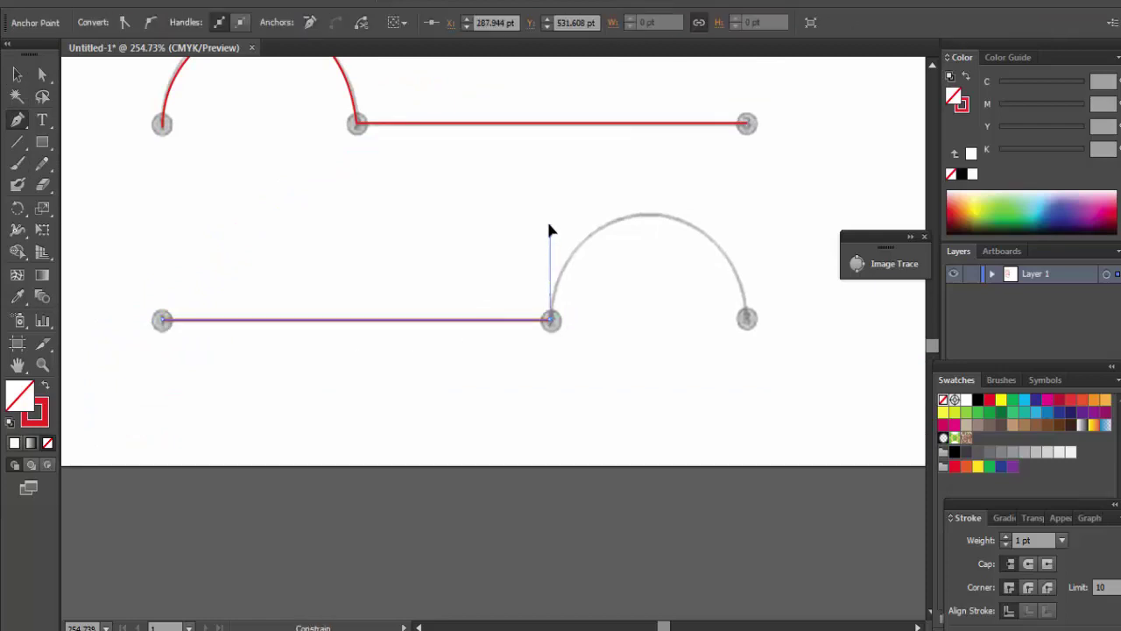
{"action": "left_click_drag", "start_coordinate": [545, 214], "coordinate": [544, 208]}
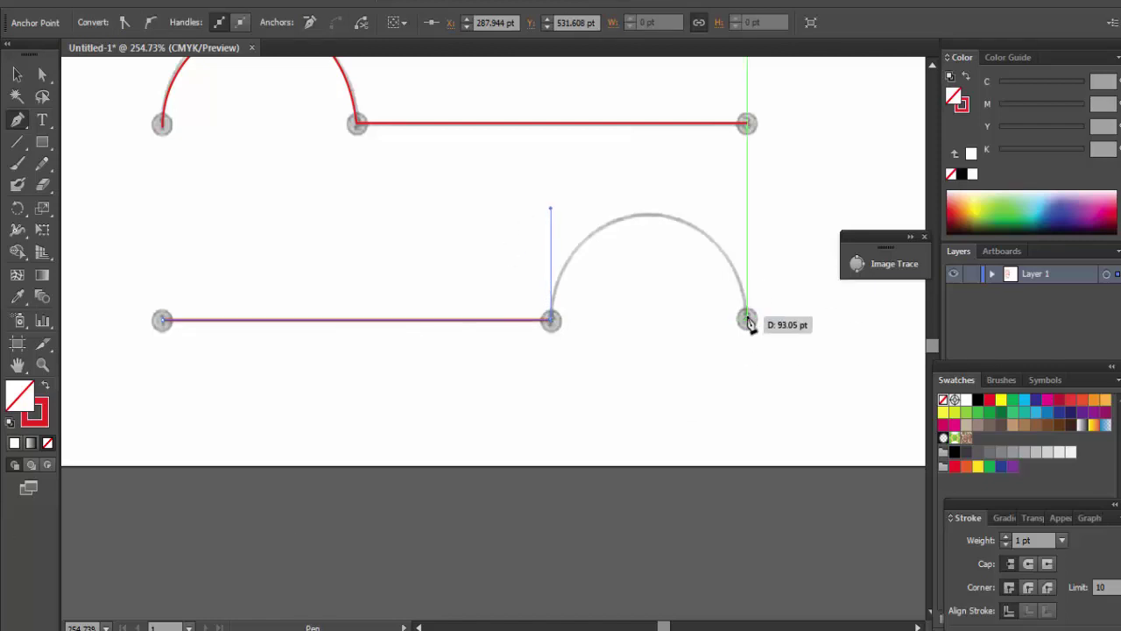
{"action": "mouse_move", "coordinate": [747, 321]}
{"action": "left_mouse_down"}
{"action": "mouse_move", "coordinate": [756, 472]}
{"action": "mouse_move", "coordinate": [774, 477]}
{"action": "left_mouse_up"}
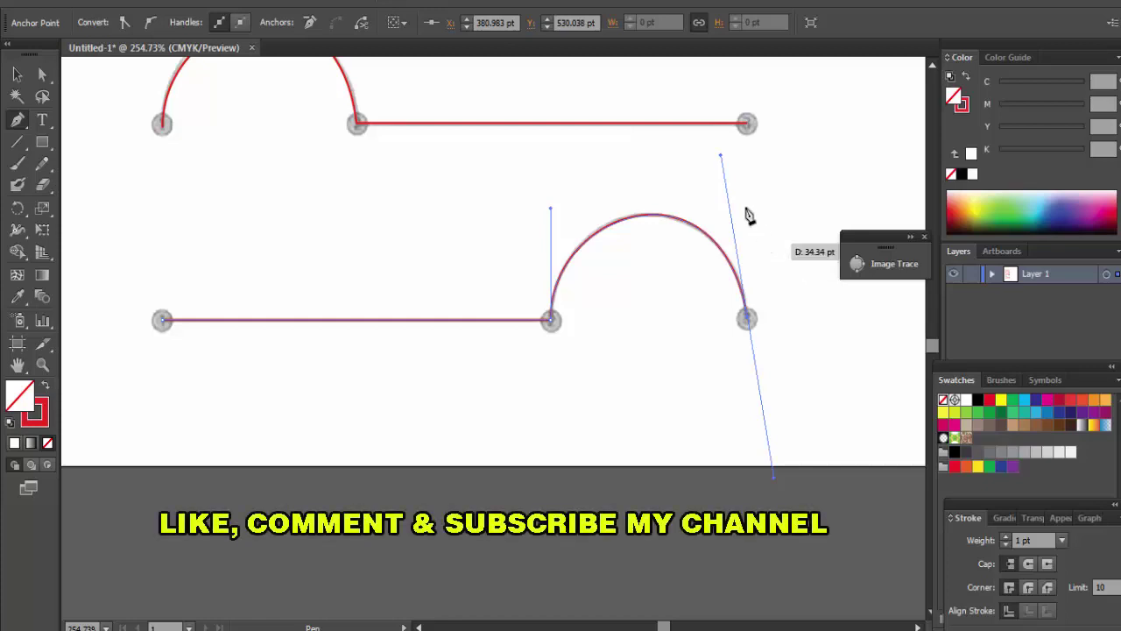
{"action": "mouse_move", "coordinate": [790, 181]}
{"action": "left_mouse_down"}
{"action": "mouse_move", "coordinate": [563, 321]}
{"action": "mouse_move", "coordinate": [473, 307]}
{"action": "mouse_move", "coordinate": [516, 281]}
{"action": "mouse_move", "coordinate": [513, 258]}
{"action": "mouse_move", "coordinate": [507, 289]}
{"action": "left_mouse_up"}
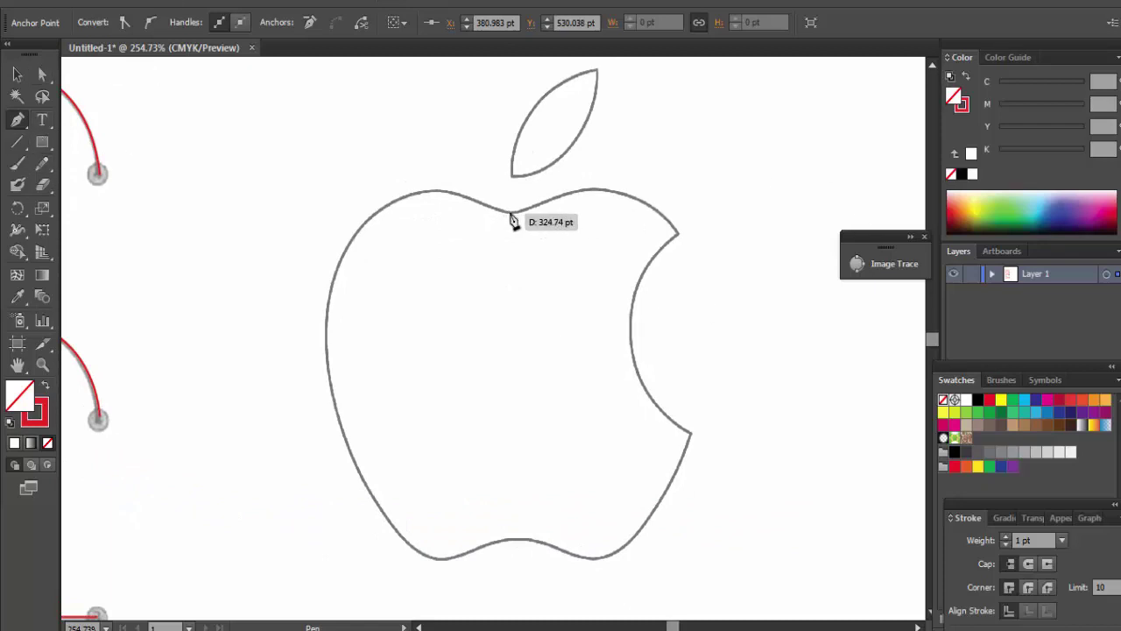
Start the apple path at its top notch and curve it along the top-left edge
{"action": "left_click", "coordinate": [513, 213]}
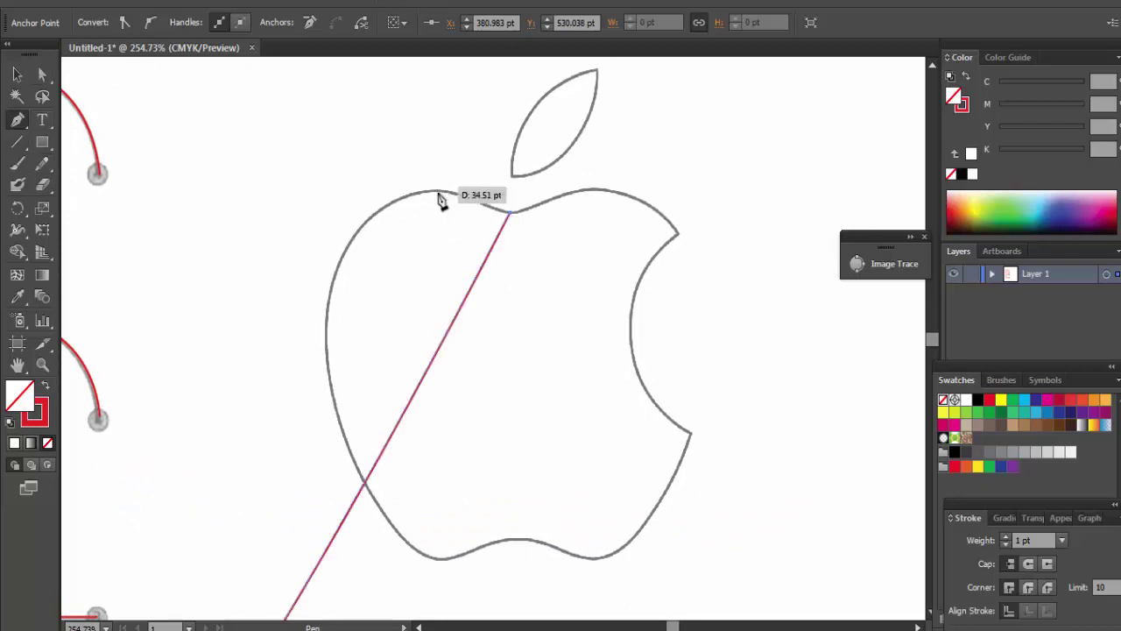
{"action": "key", "text": "ctrl+z"}
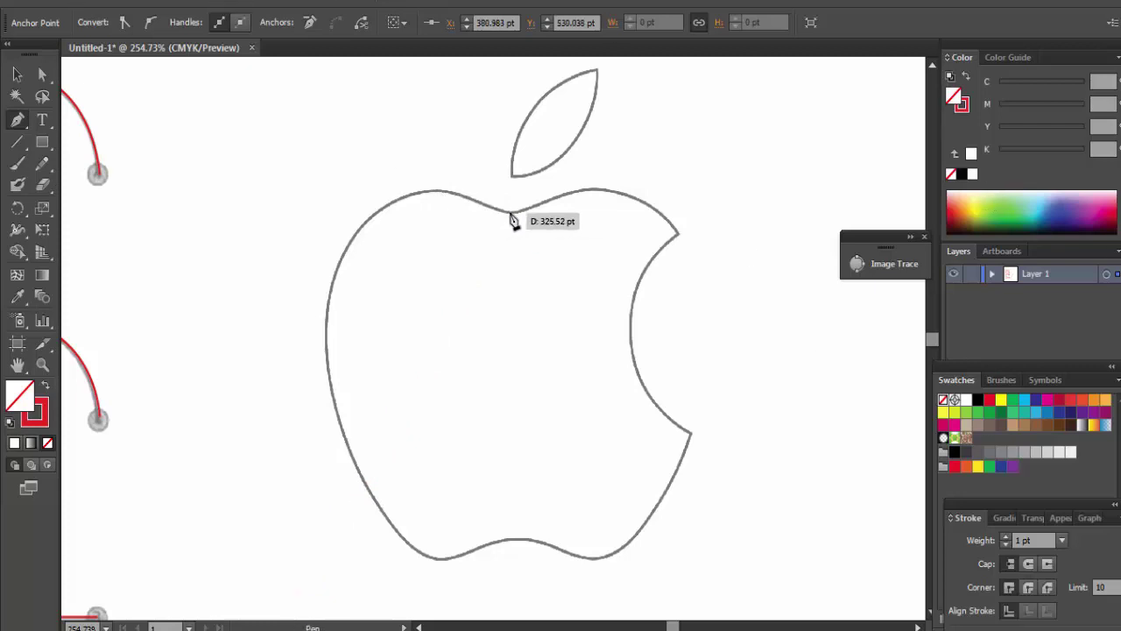
{"action": "left_click", "coordinate": [17, 74]}
{"action": "left_click", "coordinate": [41, 75]}
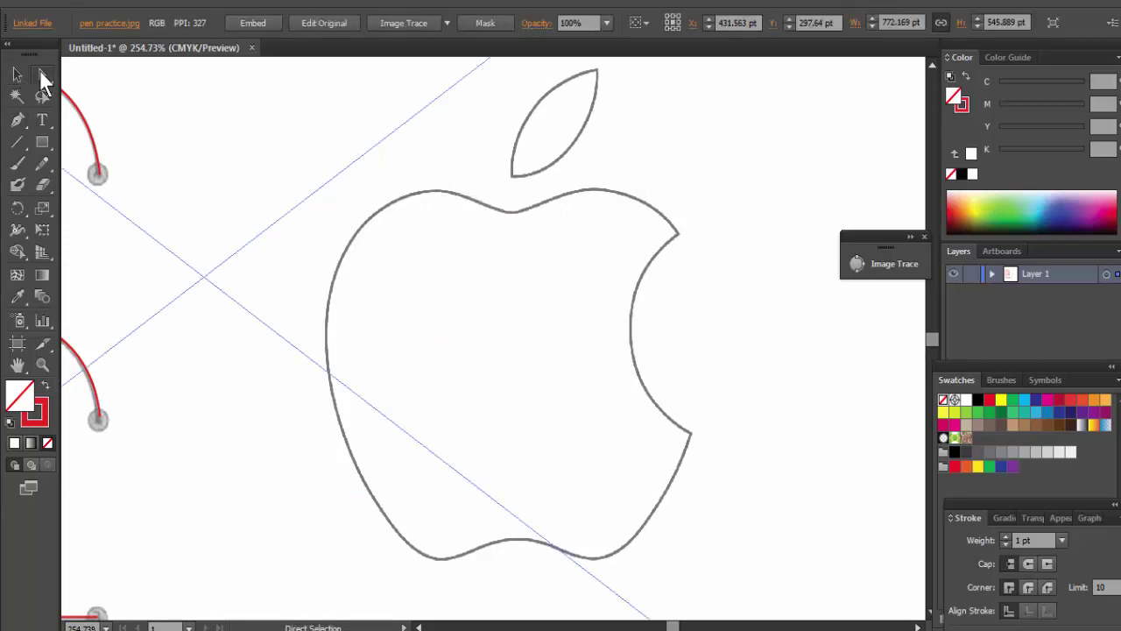
{"action": "left_click", "coordinate": [18, 120]}
{"action": "left_click", "coordinate": [513, 212]}
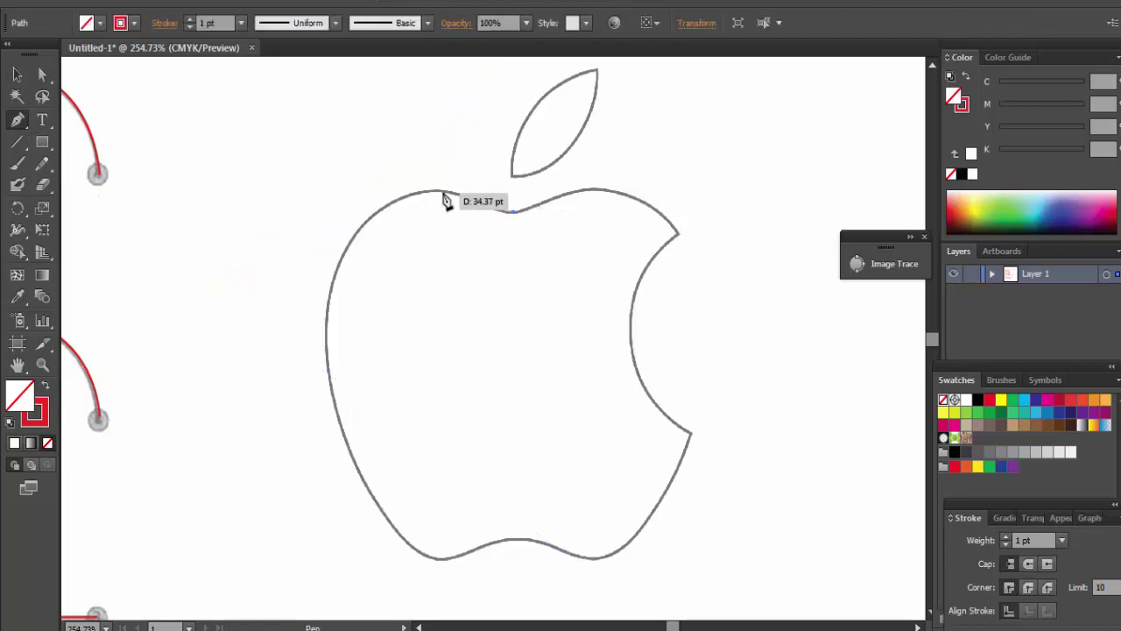
{"action": "left_click", "coordinate": [429, 190]}
{"action": "left_click", "coordinate": [412, 186]}
{"action": "left_click_drag", "start_coordinate": [472, 204], "coordinate": [442, 197]}
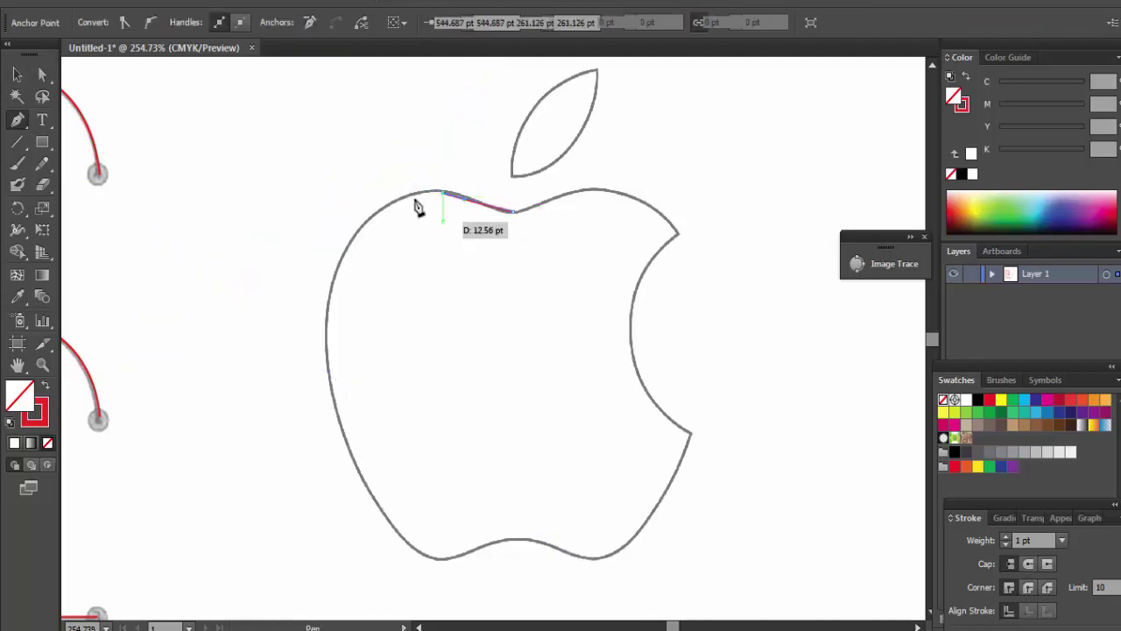
{"action": "key", "text": "a"}
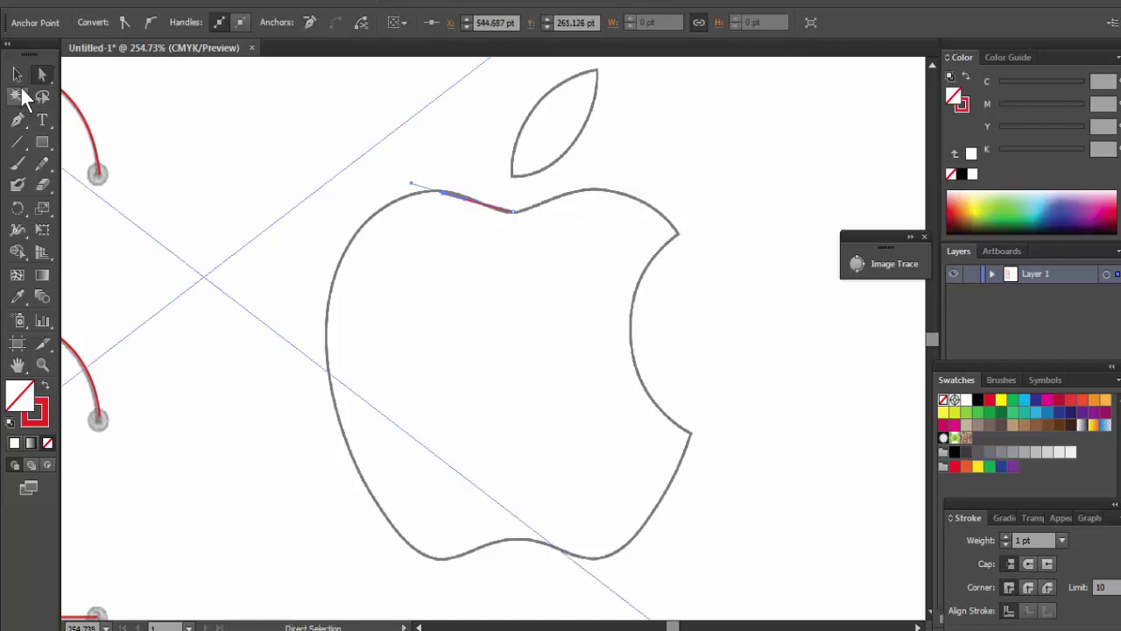
Continue the path down the apple's left side and along part of its bottom edge
{"action": "left_click", "coordinate": [17, 120]}
{"action": "left_click", "coordinate": [444, 192]}
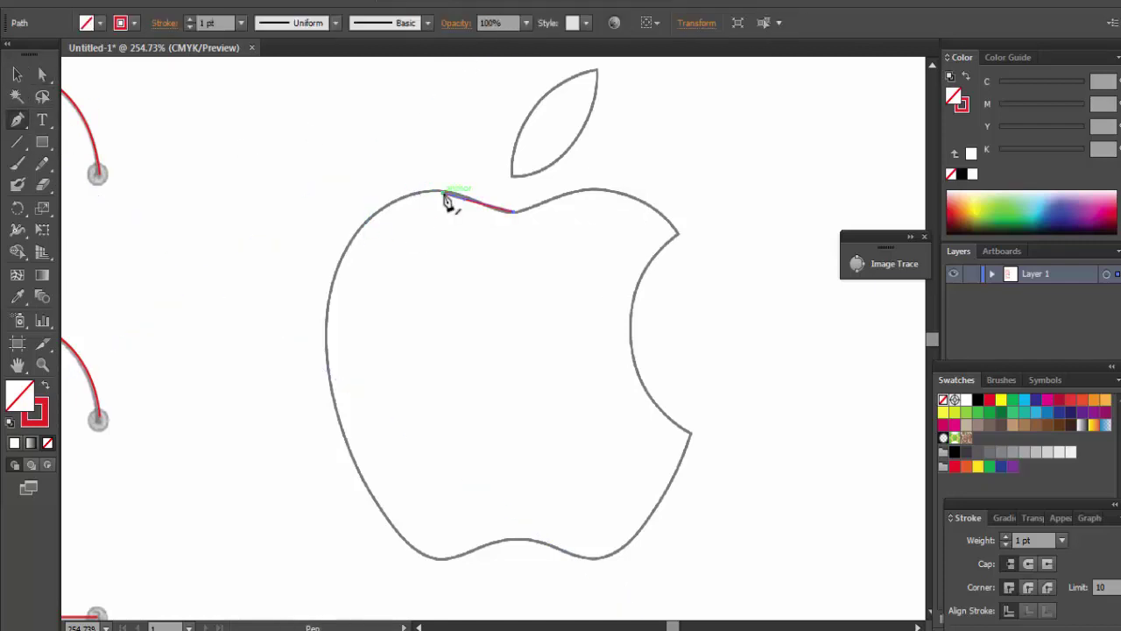
{"action": "left_click_drag", "start_coordinate": [364, 221], "coordinate": [362, 232]}
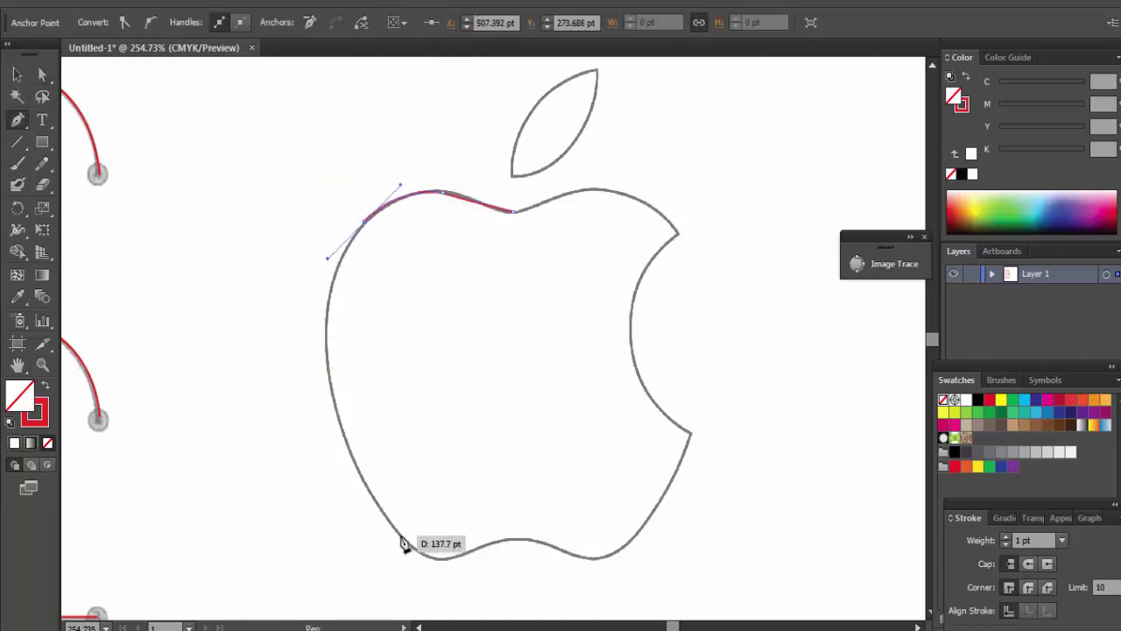
{"action": "left_click", "coordinate": [364, 221]}
{"action": "left_click_drag", "start_coordinate": [413, 547], "coordinate": [502, 543]}
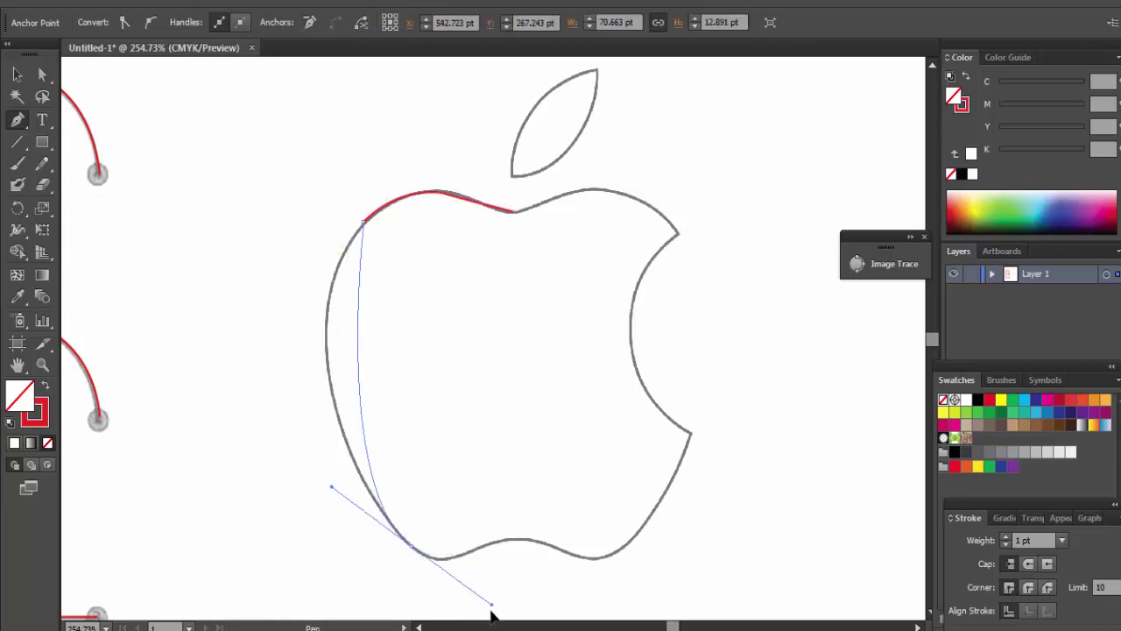
{"action": "left_click_drag", "start_coordinate": [288, 317], "coordinate": [253, 257]}
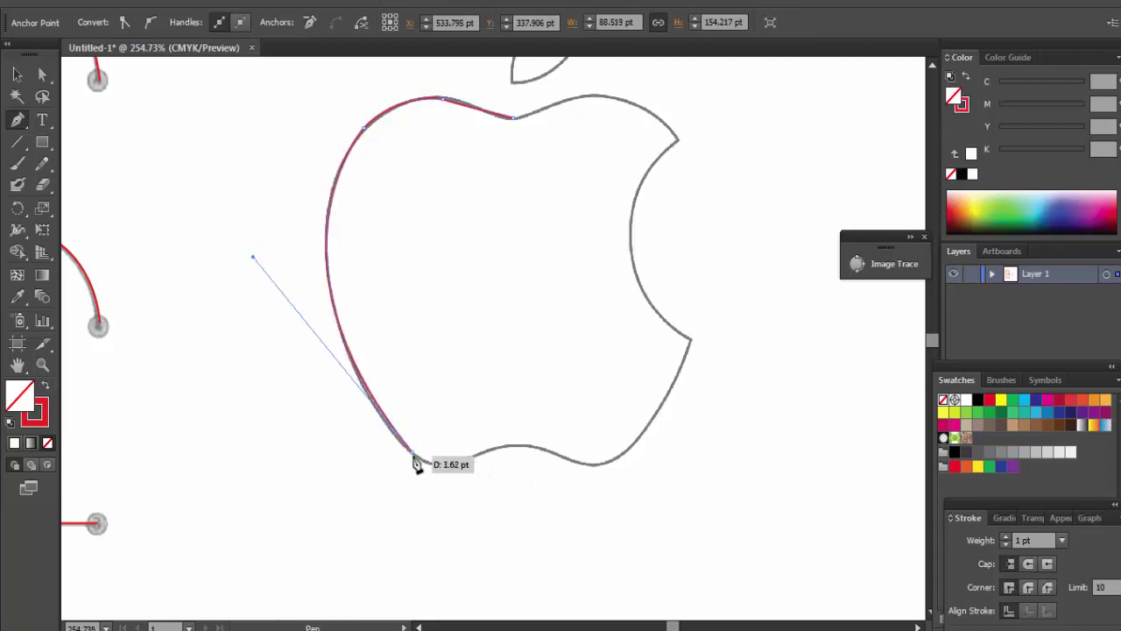
{"action": "mouse_move", "coordinate": [480, 454]}
{"action": "left_mouse_down"}
{"action": "mouse_move", "coordinate": [531, 419]}
{"action": "mouse_move", "coordinate": [538, 458]}
{"action": "left_mouse_up"}
{"action": "key", "text": "ctrl+plus"}
Continue the red path along the apple's bottom to the bite's lower corner
{"action": "left_click", "coordinate": [474, 324]}
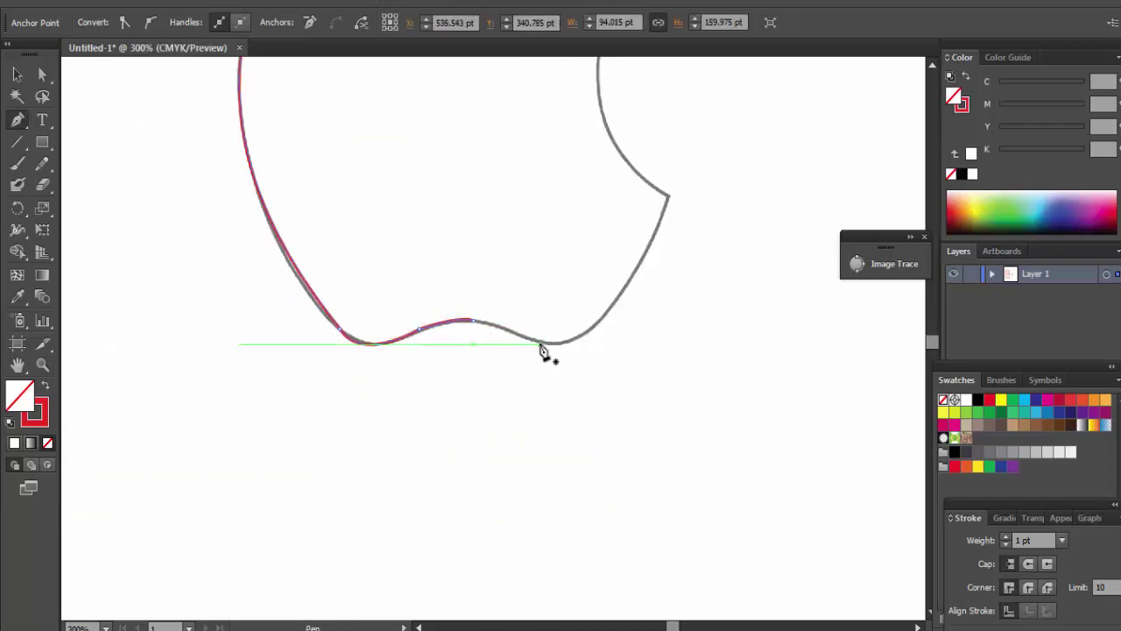
{"action": "left_click_drag", "start_coordinate": [539, 342], "coordinate": [566, 362]}
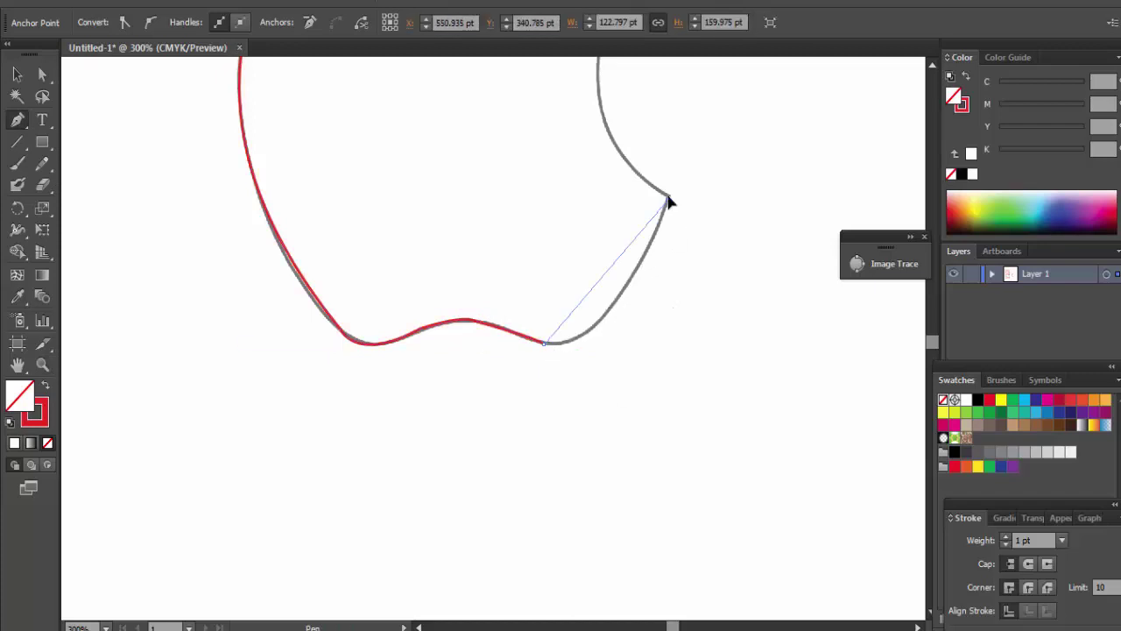
{"action": "left_click_drag", "start_coordinate": [669, 200], "coordinate": [697, 105]}
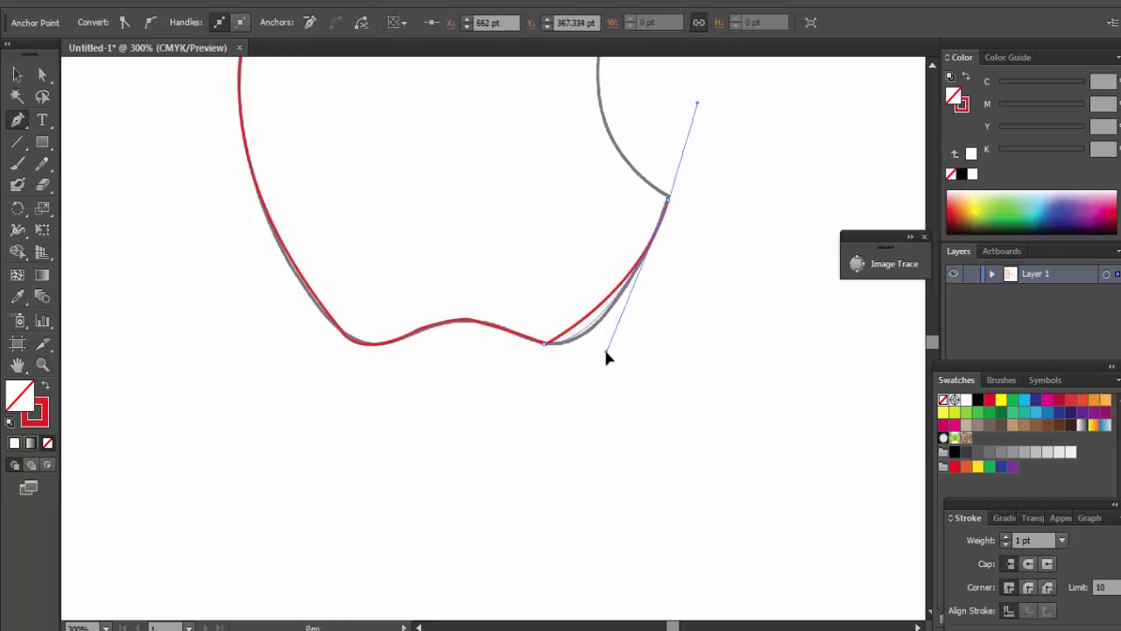
{"action": "left_click_drag", "start_coordinate": [696, 250], "coordinate": [615, 459]}
{"action": "left_click", "coordinate": [620, 412]}
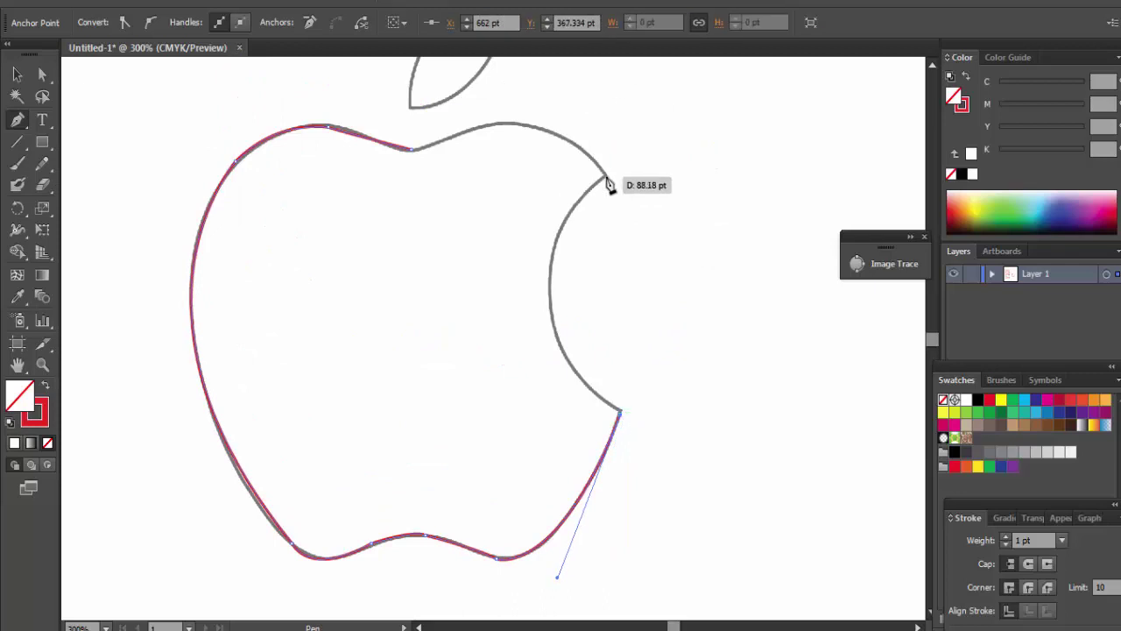
{"action": "scroll", "coordinate": [608, 184], "scroll_direction": "up", "scroll_amount": 2}
Trace the bite's upper corner and top-right edge, closing the path at the top notch
{"action": "mouse_move", "coordinate": [605, 238]}
{"action": "left_mouse_down"}
{"action": "mouse_move", "coordinate": [694, 120]}
{"action": "mouse_move", "coordinate": [734, 121]}
{"action": "mouse_move", "coordinate": [741, 132]}
{"action": "left_mouse_up"}
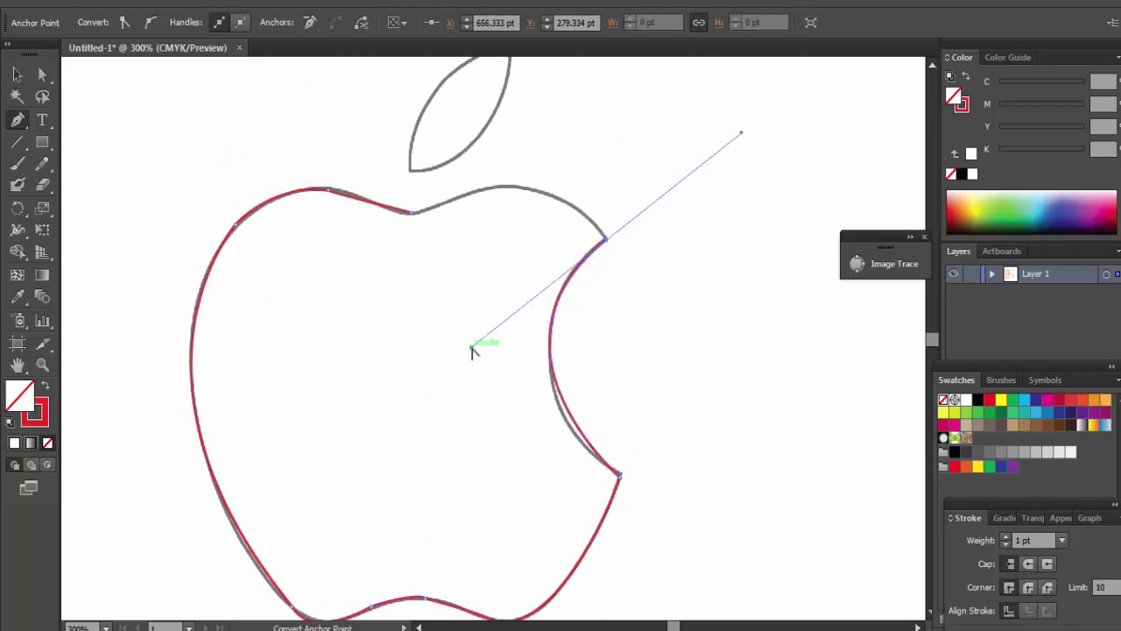
{"action": "left_click_drag", "start_coordinate": [471, 350], "coordinate": [471, 368]}
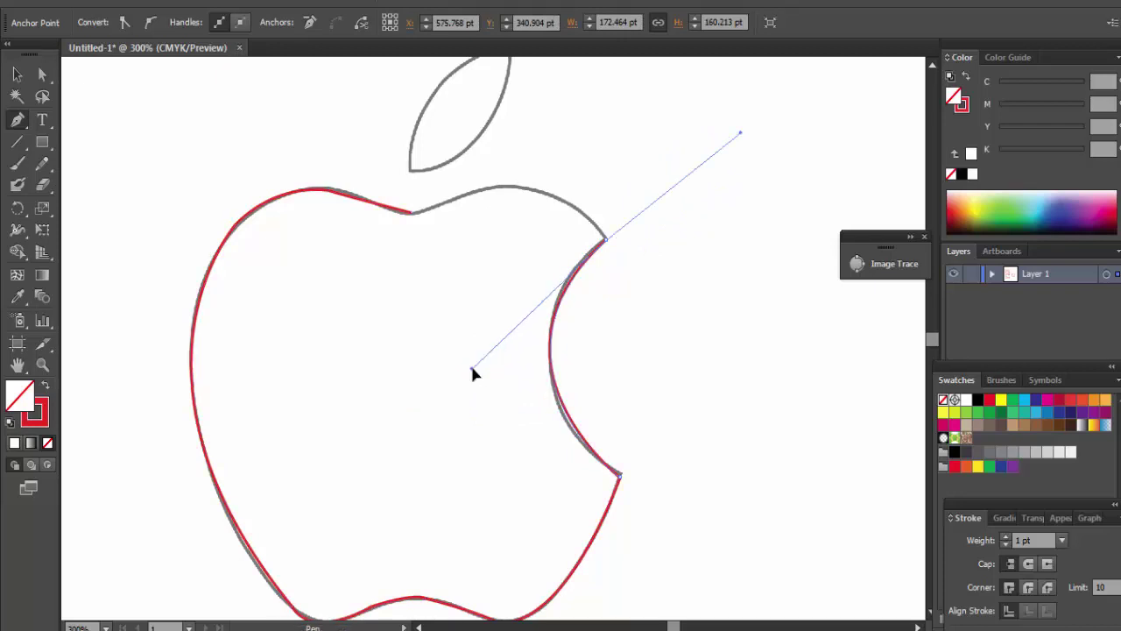
{"action": "left_click", "coordinate": [605, 238]}
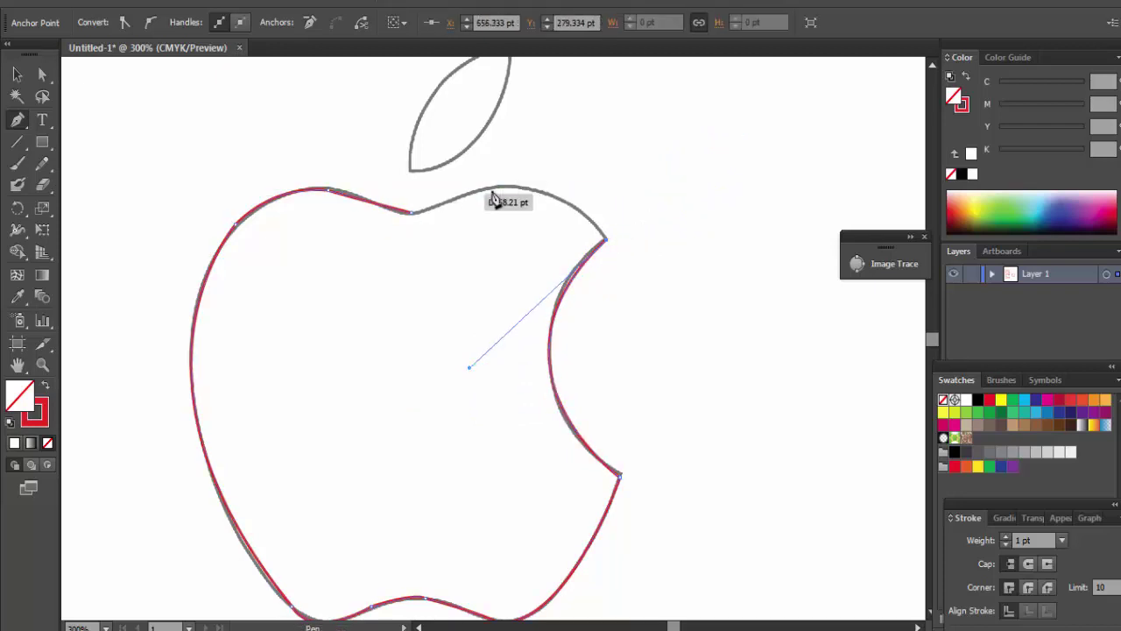
{"action": "mouse_move", "coordinate": [493, 198]}
{"action": "left_mouse_down"}
{"action": "mouse_move", "coordinate": [433, 200]}
{"action": "mouse_move", "coordinate": [408, 219]}
{"action": "left_mouse_up"}
{"action": "key", "text": "ctrl+equal"}
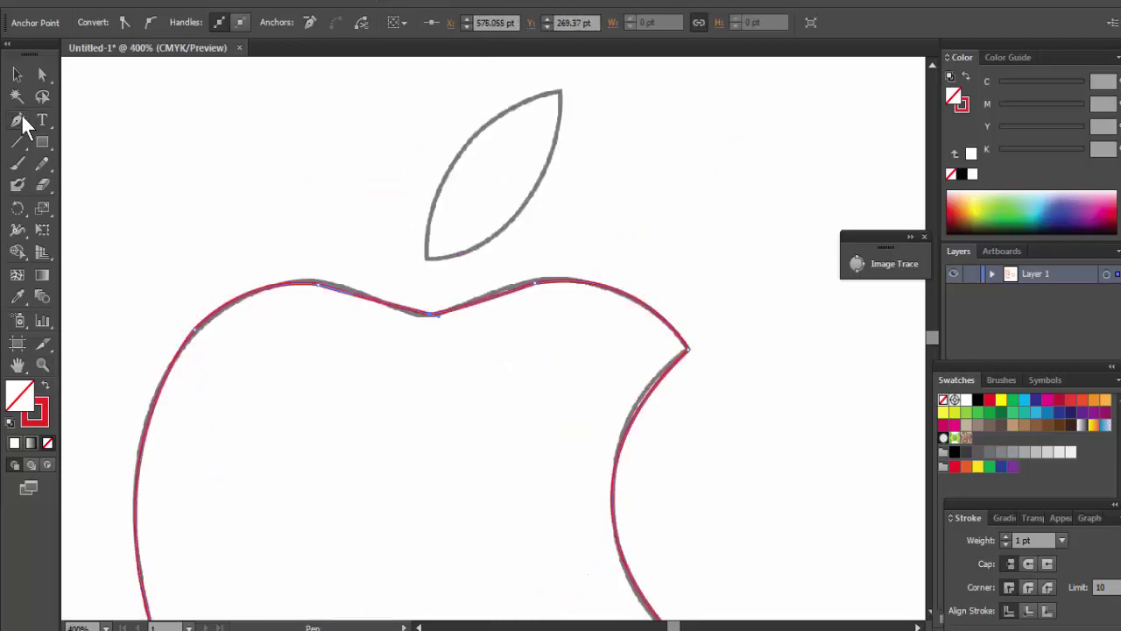
{"action": "key", "text": "shift+c"}
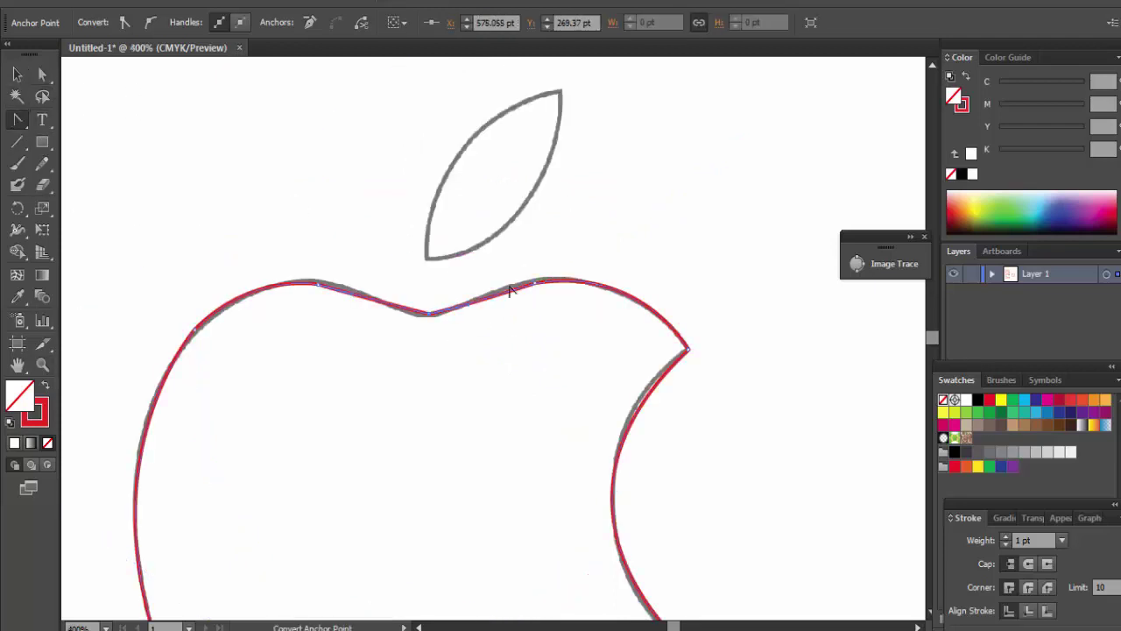
{"action": "left_click_drag", "start_coordinate": [532, 283], "coordinate": [462, 305]}
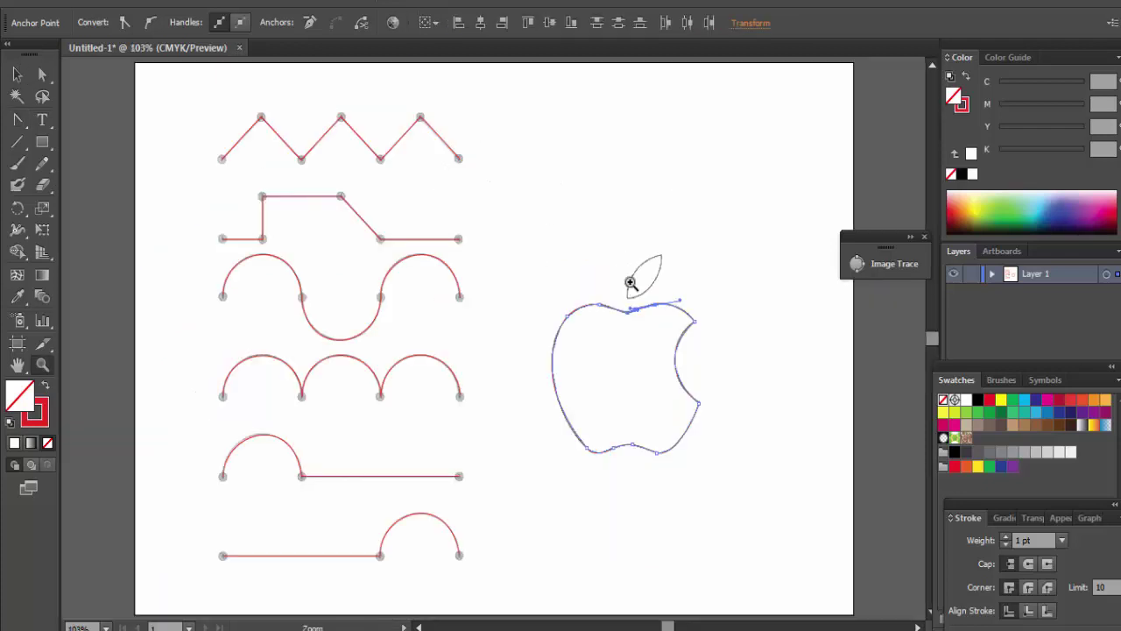
Trace the apple's leaf as a closed curved red pen path from its bottom point to its tip
{"action": "left_click_drag", "start_coordinate": [17, 119], "coordinate": [66, 118]}
{"action": "left_click", "coordinate": [409, 358]}
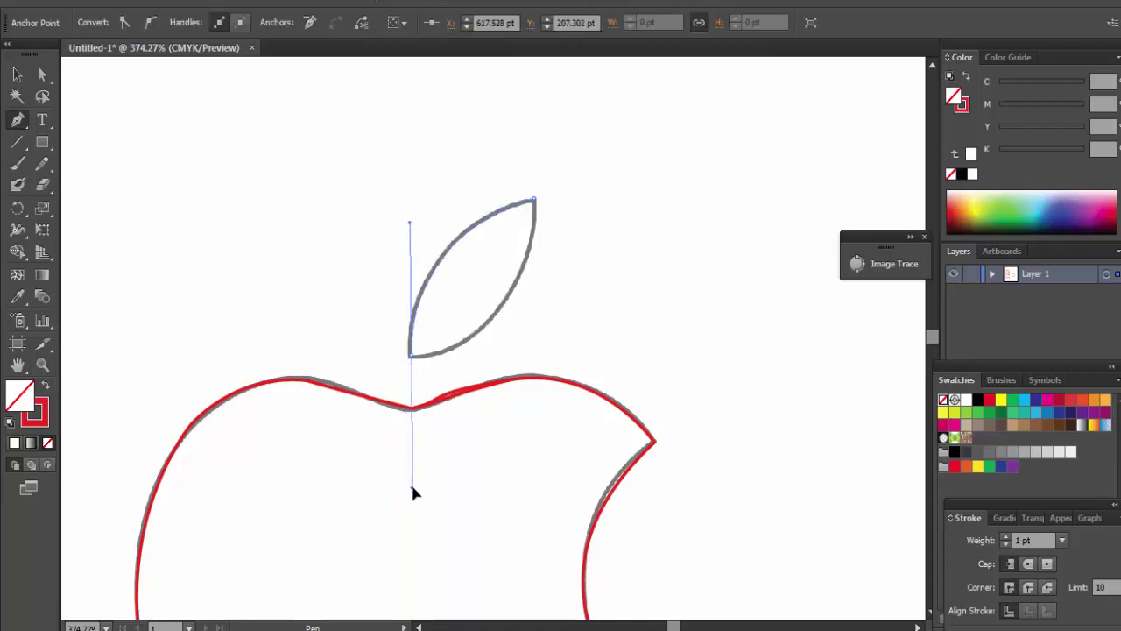
{"action": "left_click_drag", "start_coordinate": [410, 361], "coordinate": [413, 484]}
{"action": "left_click_drag", "start_coordinate": [534, 201], "coordinate": [578, 184]}
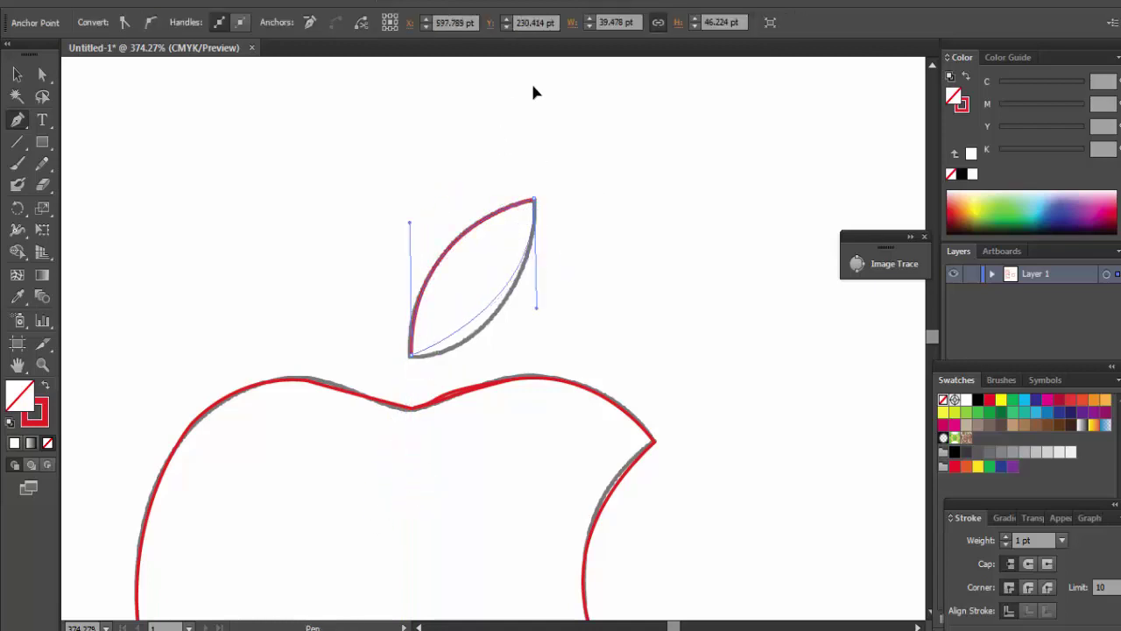
{"action": "left_click_drag", "start_coordinate": [492, 589], "coordinate": [543, 493]}
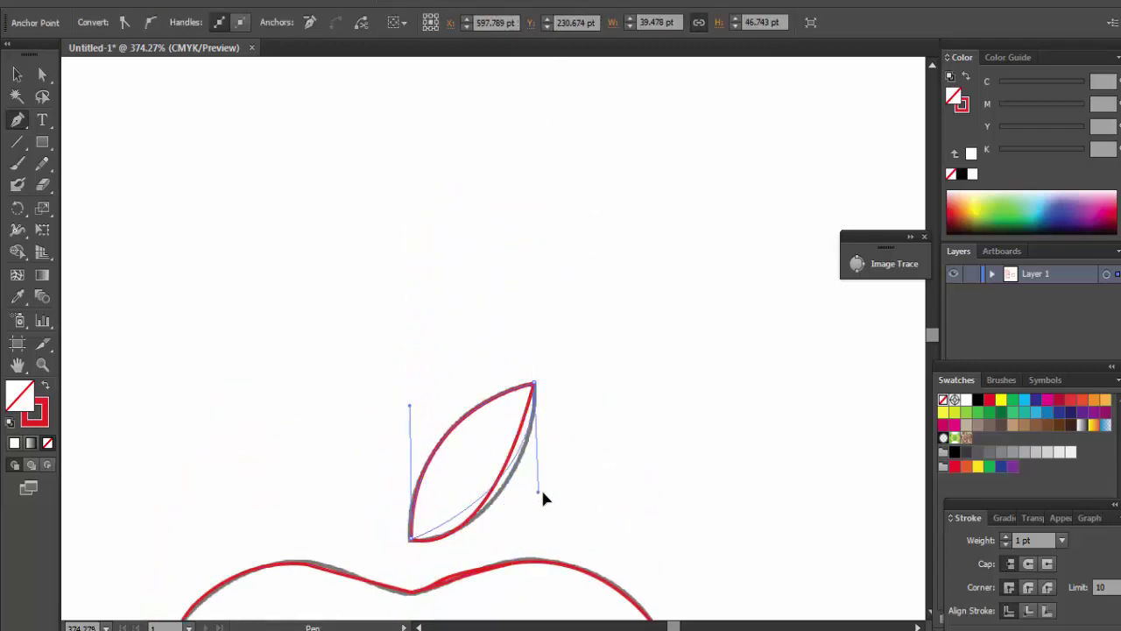
{"action": "left_click_drag", "start_coordinate": [410, 541], "coordinate": [431, 535]}
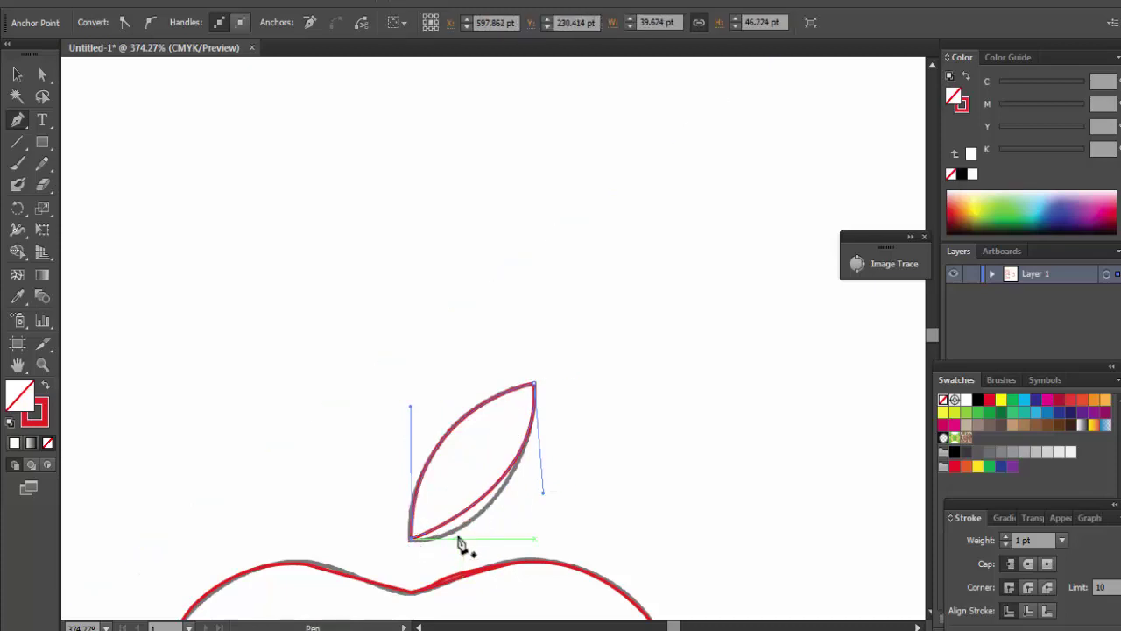
{"action": "left_click_drag", "start_coordinate": [542, 492], "coordinate": [510, 545]}
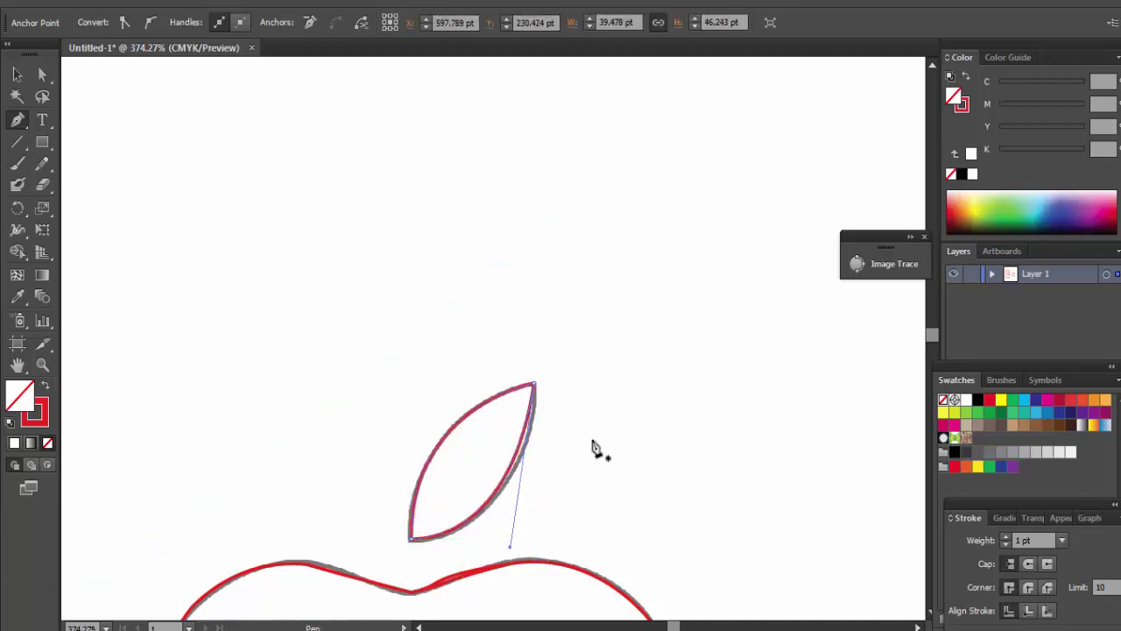
Zoom out to fit the whole artboard and deselect the finished leaf
{"action": "key", "text": "ctrl+0"}
{"action": "key", "text": "v"}
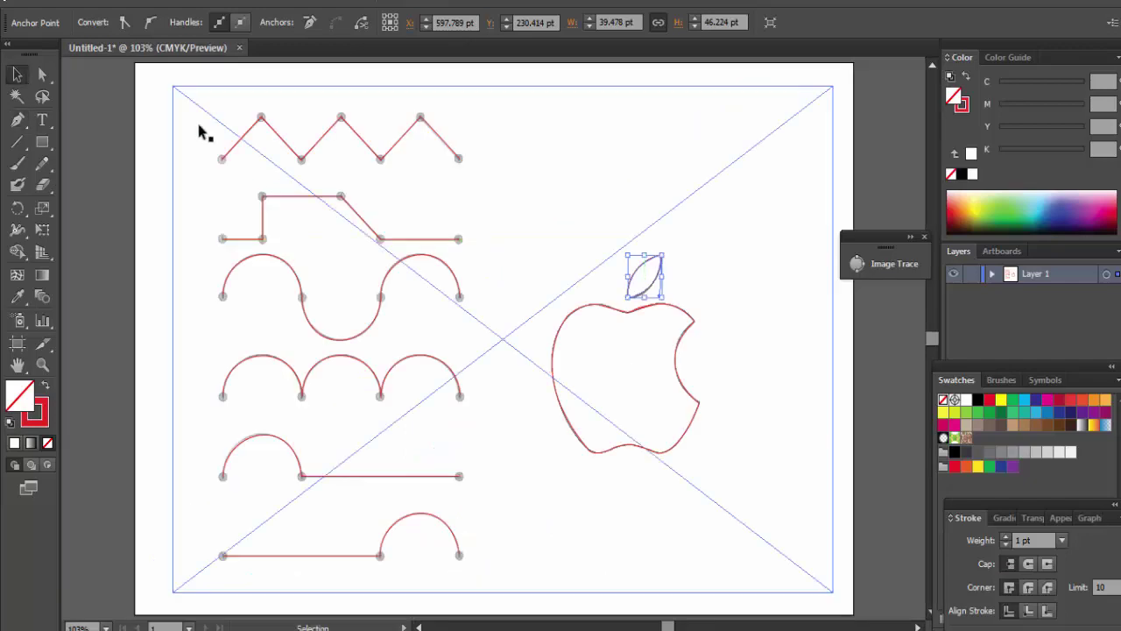
{"action": "left_click", "coordinate": [164, 127]}
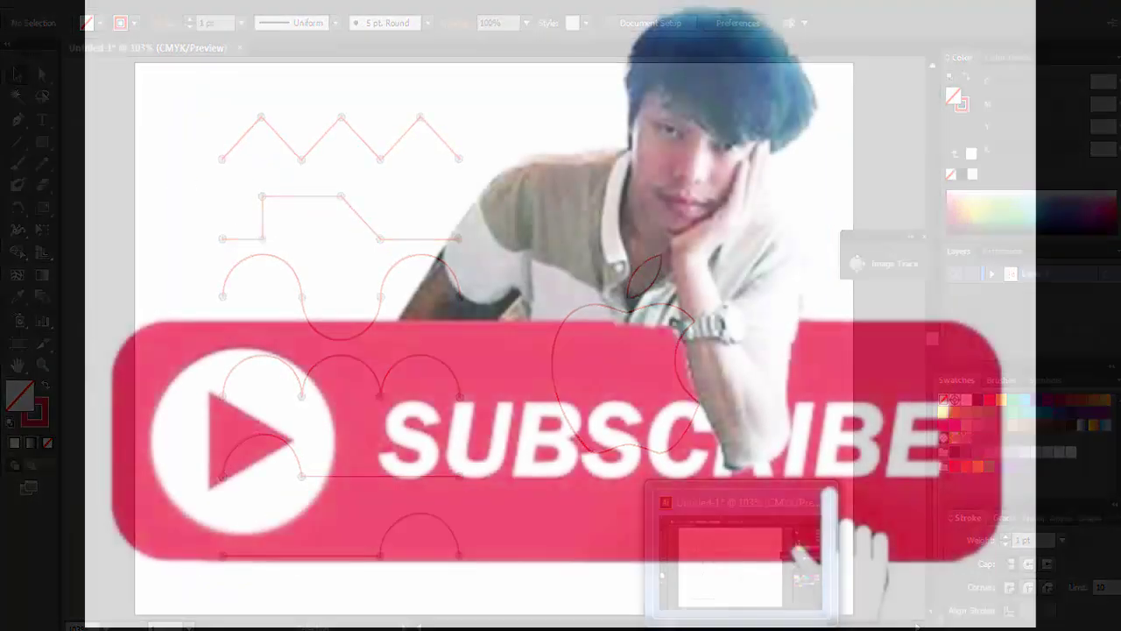